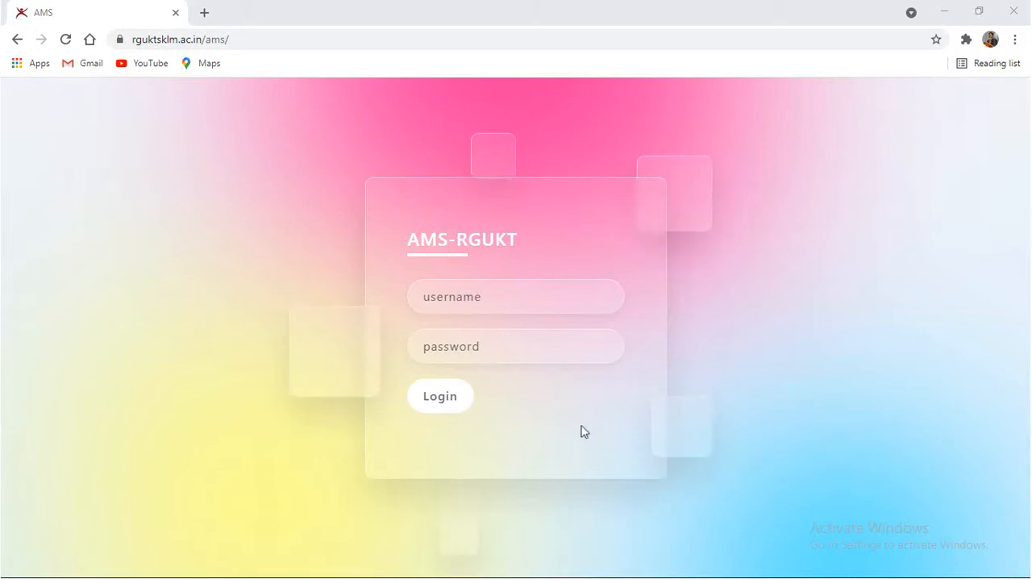
Log in to the AMS-RGUKT site with the faculty account's username and password
{"action": "left_click", "coordinate": [485, 299]}
{"action": "key", "text": "Tab"}
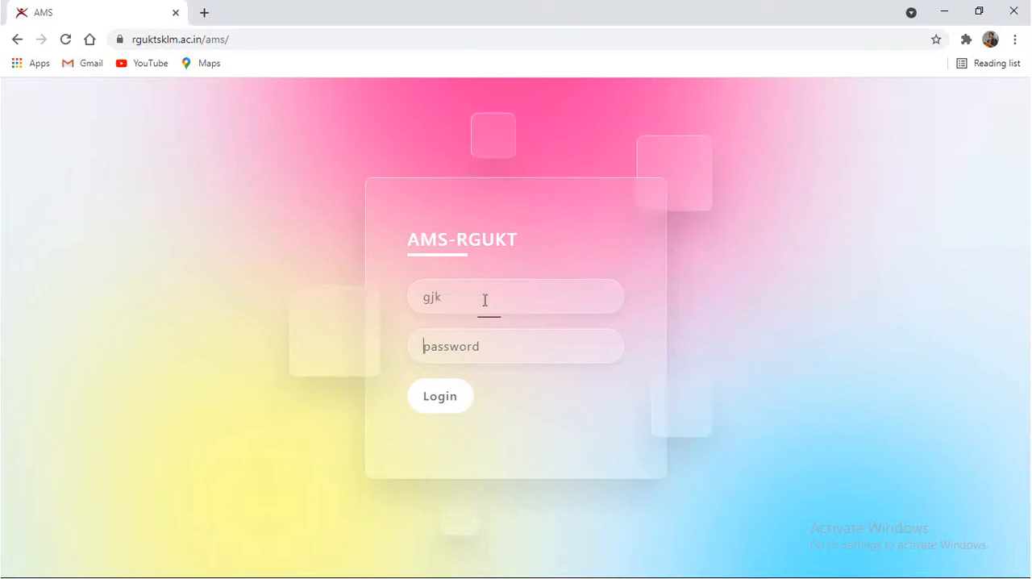
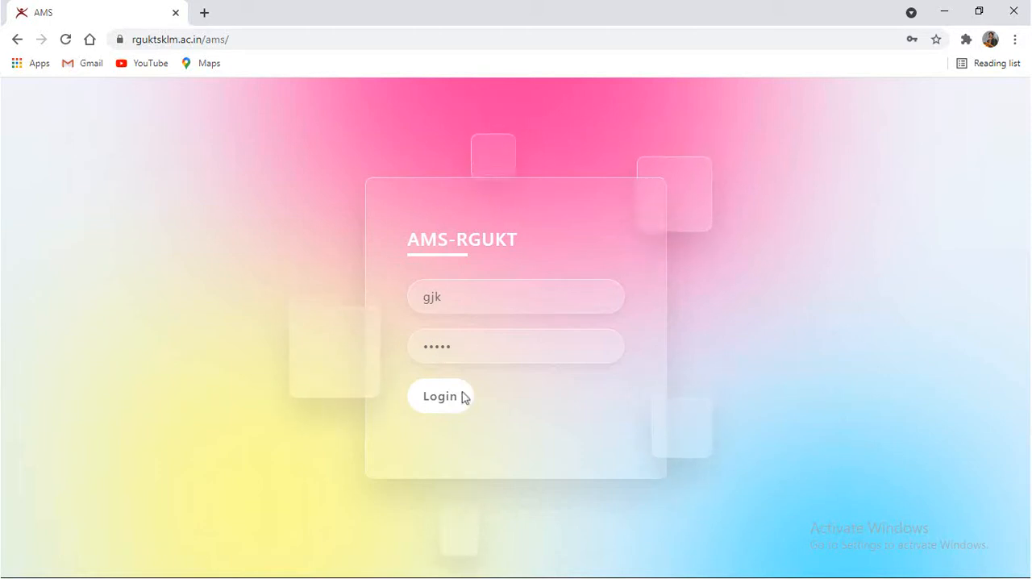
{"action": "left_click", "coordinate": [458, 403]}
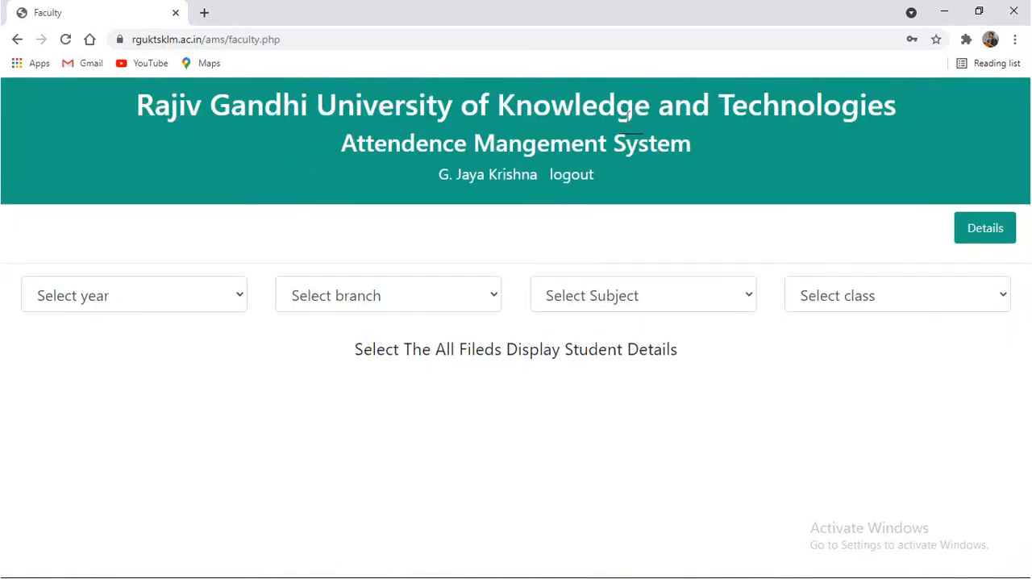
{"action": "left_click_drag", "start_coordinate": [437, 175], "coordinate": [499, 174]}
{"action": "left_click", "coordinate": [500, 174]}
Select year E2 and branch CSE on the faculty attendance page
{"action": "left_click", "coordinate": [179, 298]}
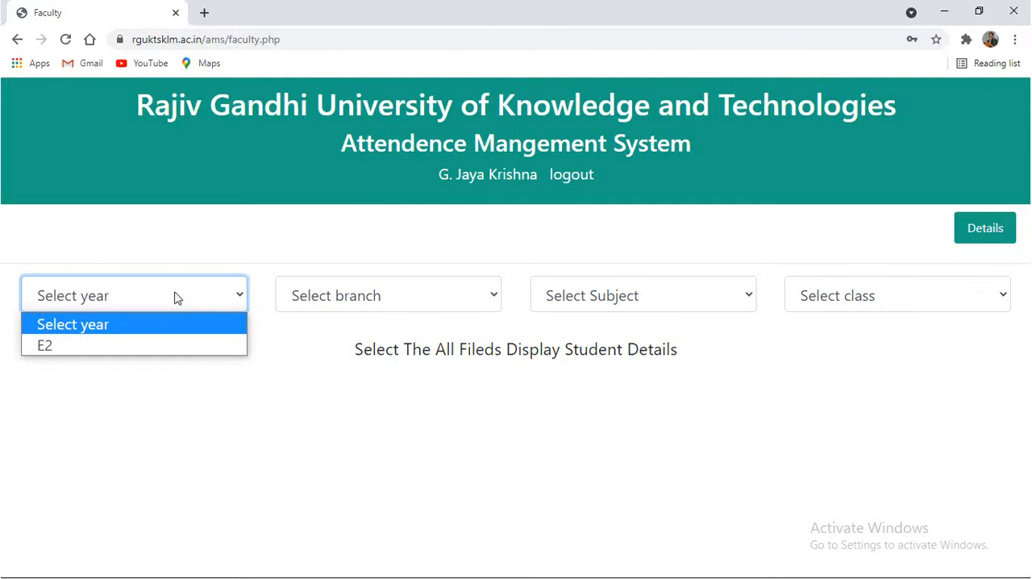
{"action": "left_click", "coordinate": [134, 345]}
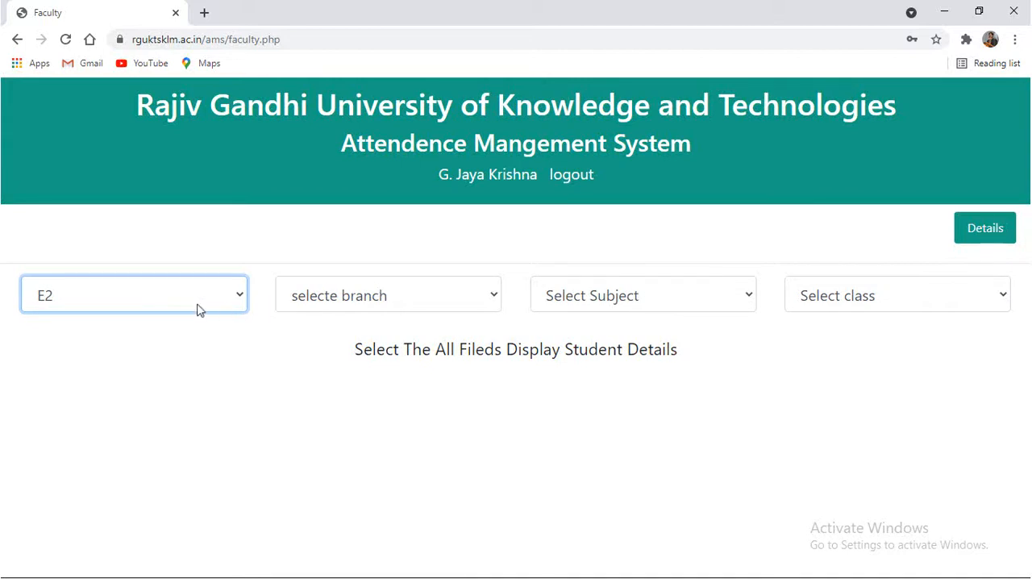
{"action": "left_click", "coordinate": [327, 296]}
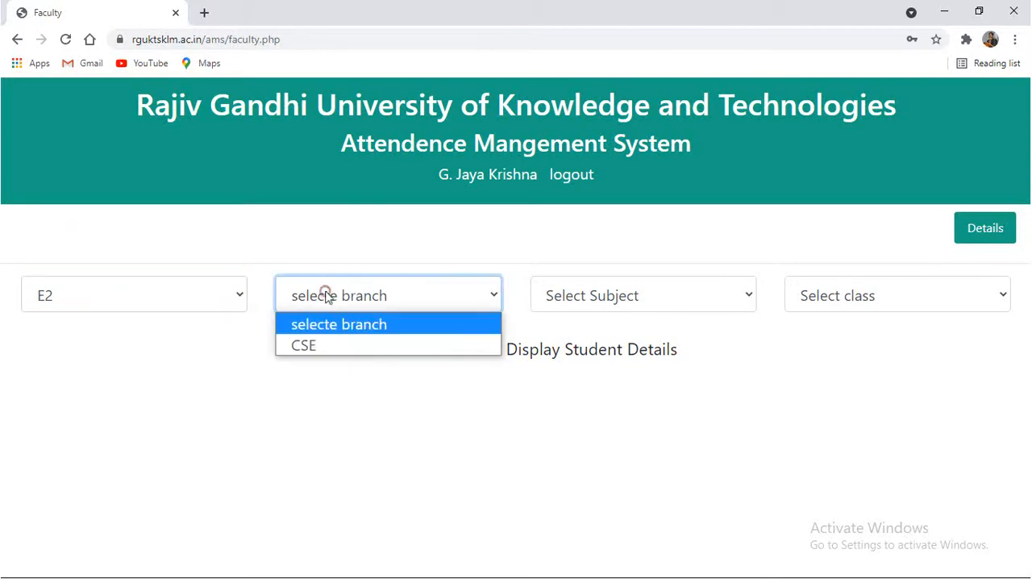
{"action": "left_click", "coordinate": [328, 347]}
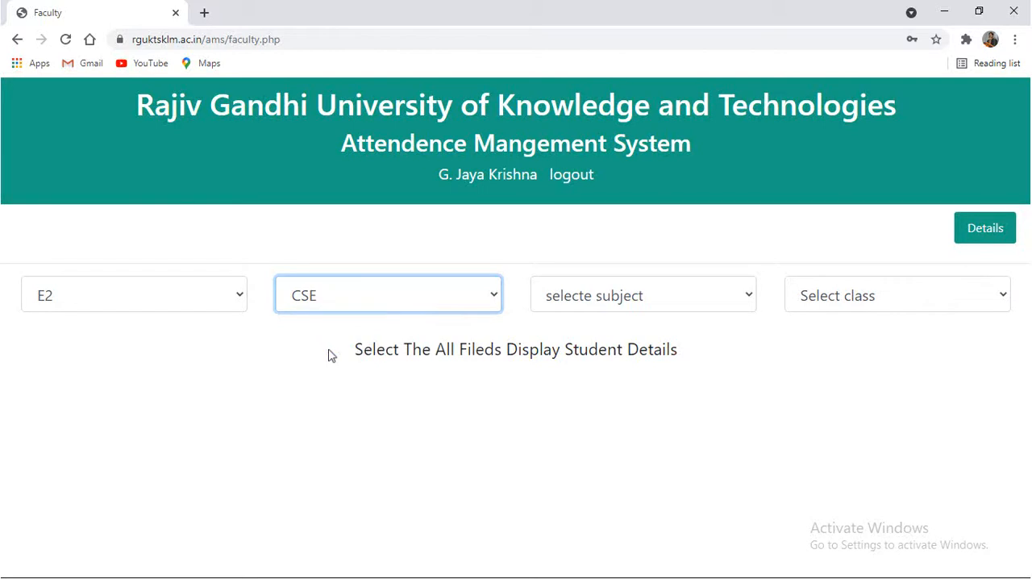
{"action": "left_click", "coordinate": [360, 305]}
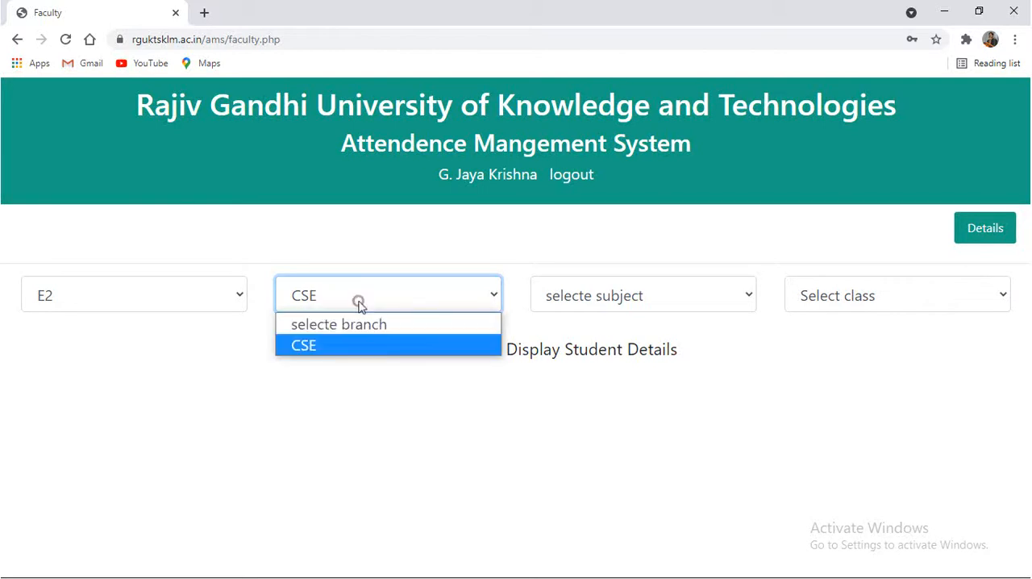
{"action": "left_click", "coordinate": [351, 347]}
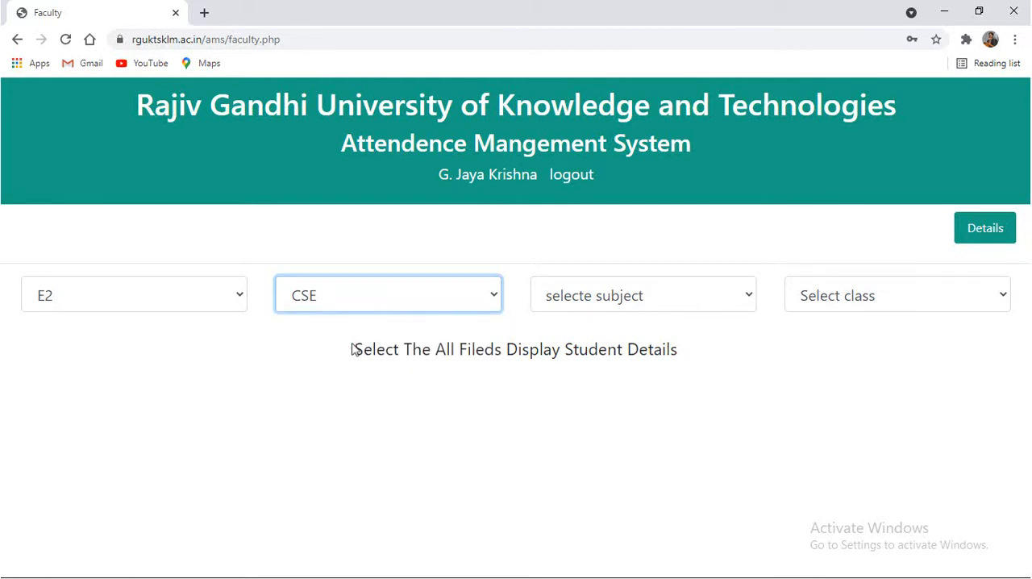
{"action": "left_click", "coordinate": [379, 306]}
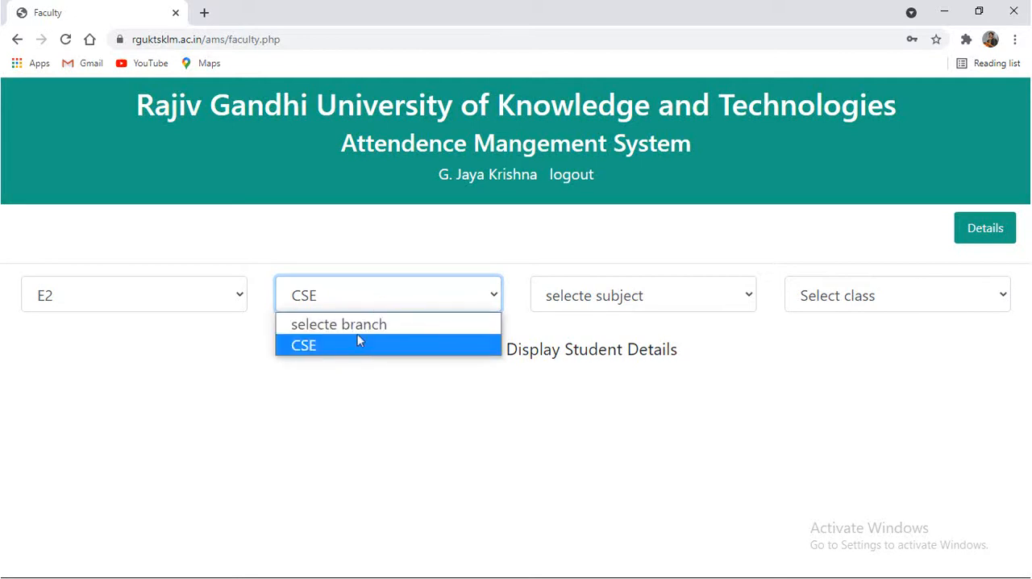
{"action": "left_click", "coordinate": [359, 347]}
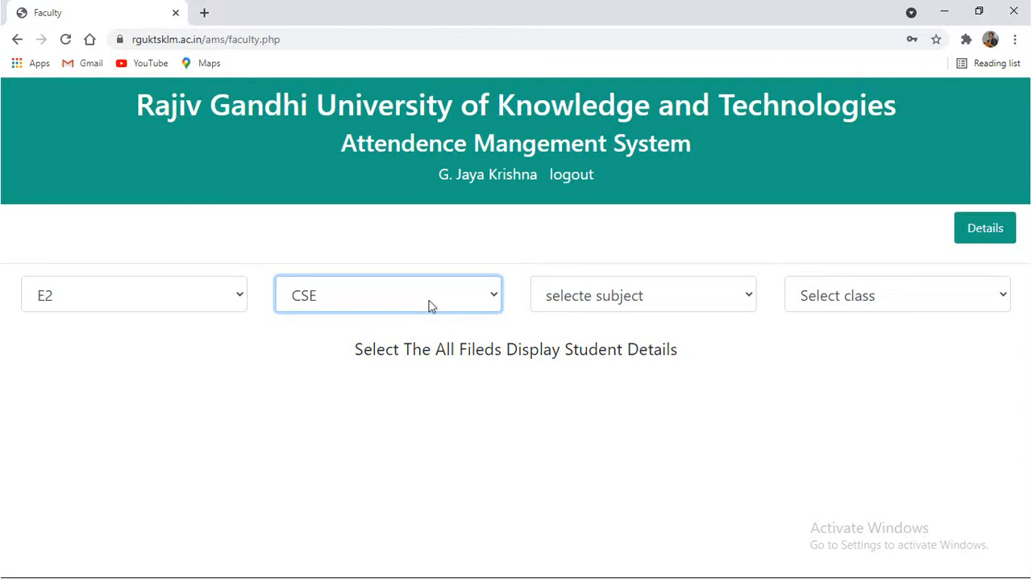
Choose the subject Web Technologies and class 2A to load the attendance form, and put the cursor in its topic field
{"action": "left_click", "coordinate": [582, 295]}
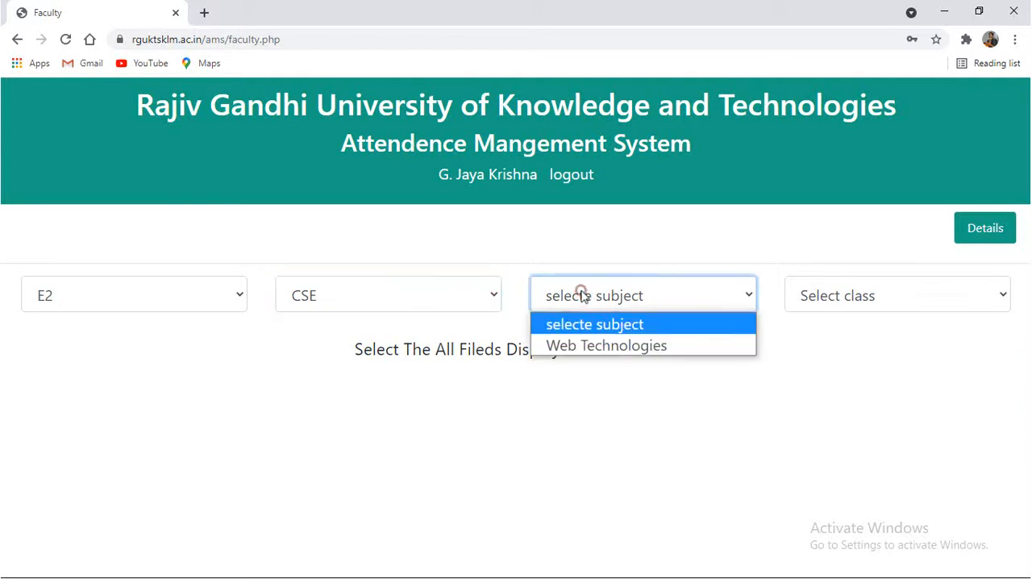
{"action": "left_click", "coordinate": [626, 347]}
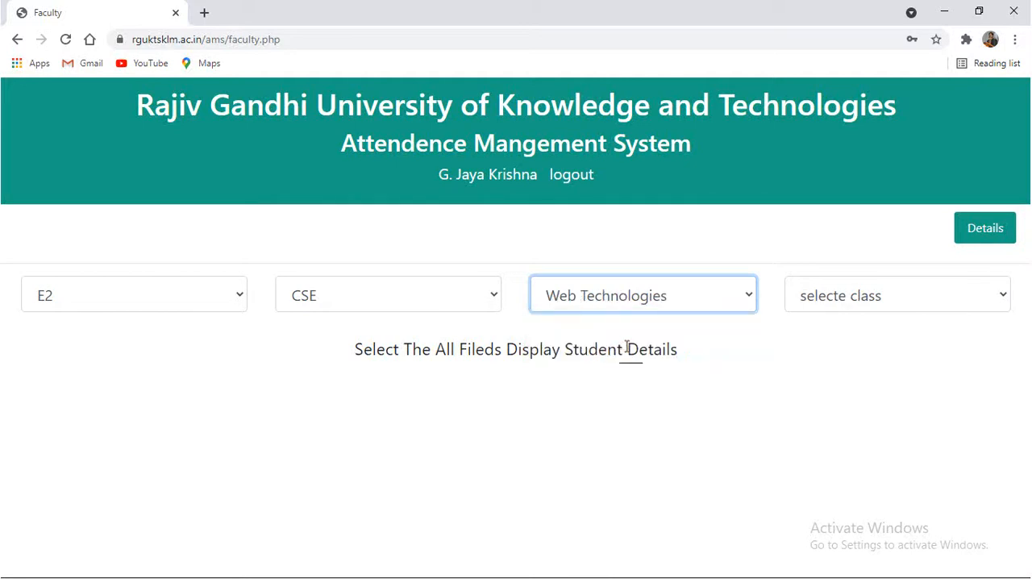
{"action": "left_click", "coordinate": [834, 298]}
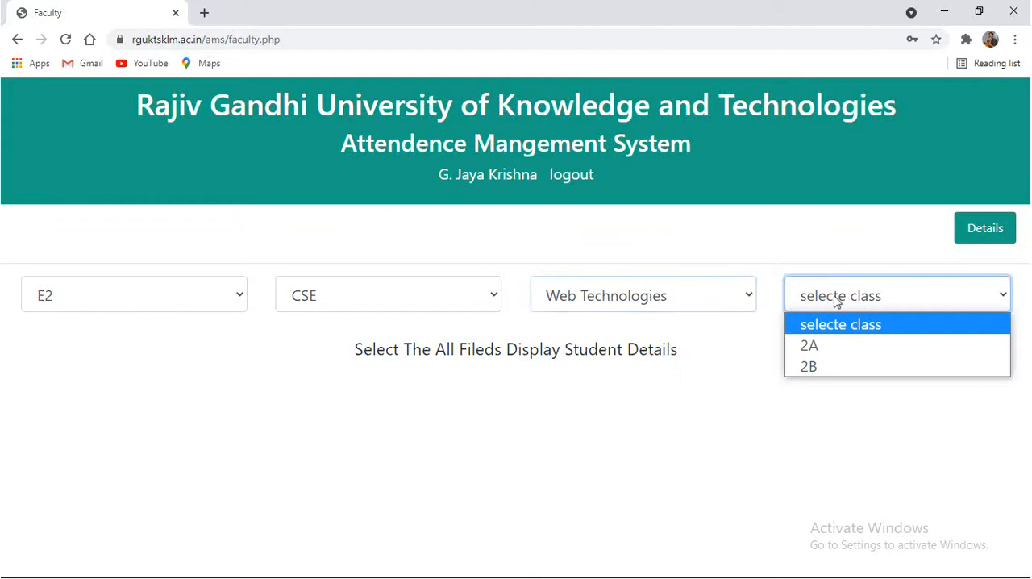
{"action": "left_click", "coordinate": [836, 345]}
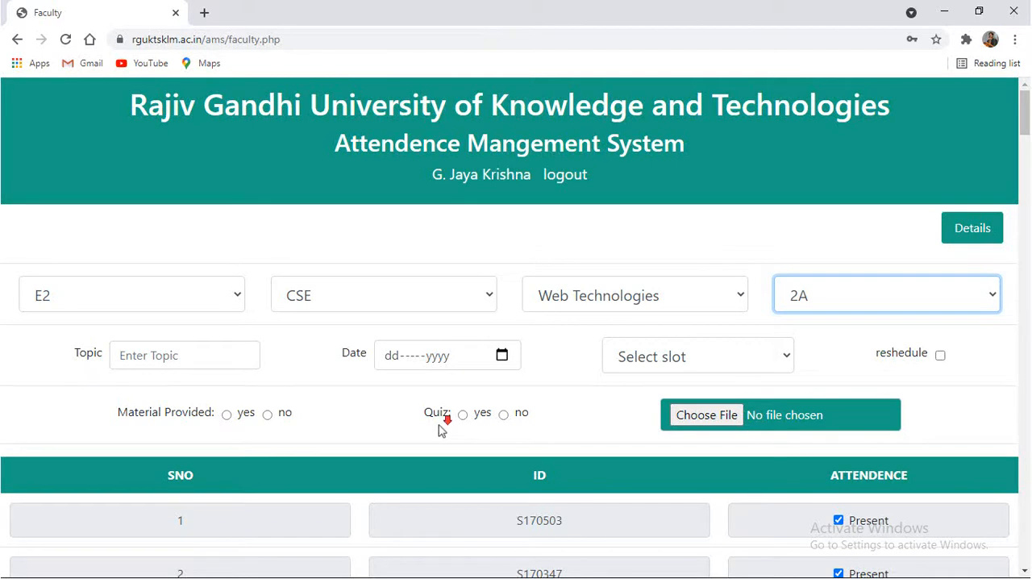
{"action": "scroll", "coordinate": [441, 428], "scroll_direction": "down", "scroll_amount": 1}
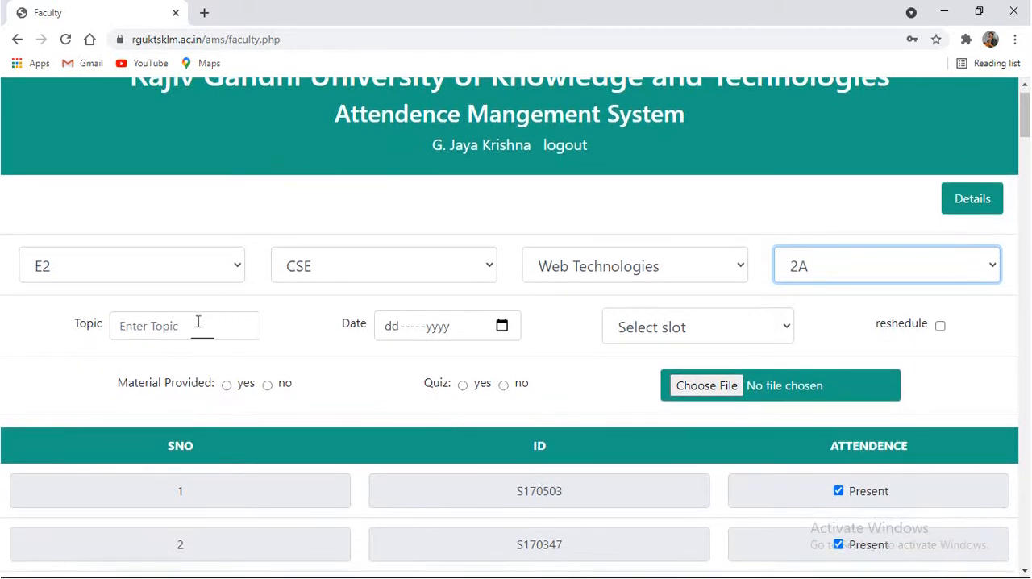
{"action": "left_click", "coordinate": [175, 325]}
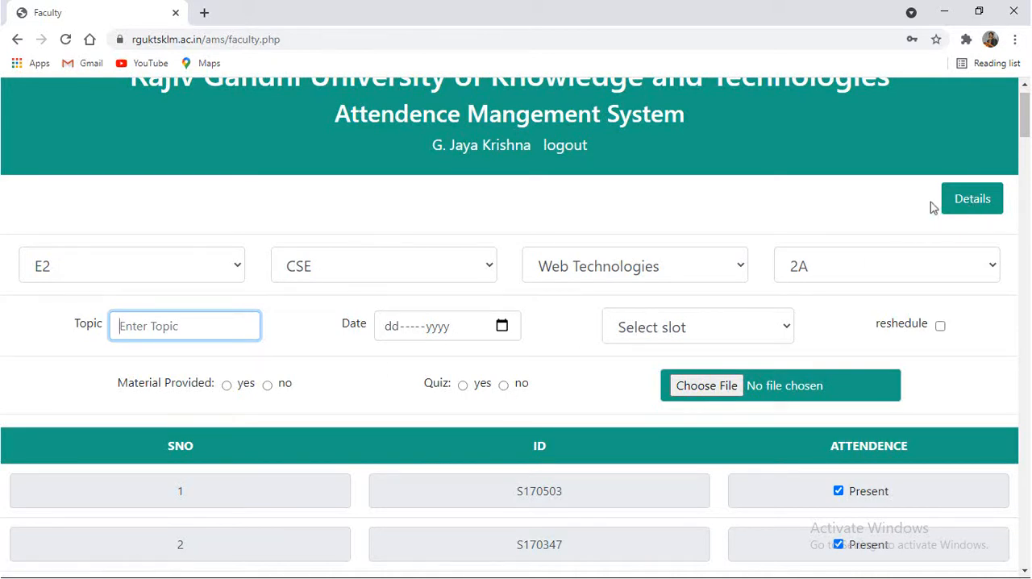
Open the attendance details page and display the percentages for year E2, branch CSE, subject Web Technologies, class 2A
{"action": "left_click", "coordinate": [972, 200]}
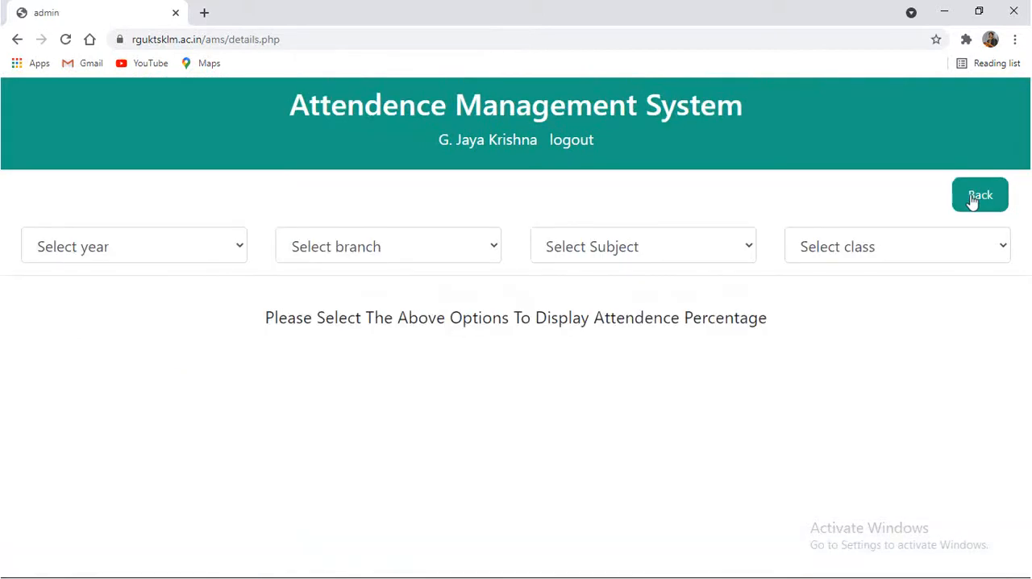
{"action": "left_click", "coordinate": [148, 251]}
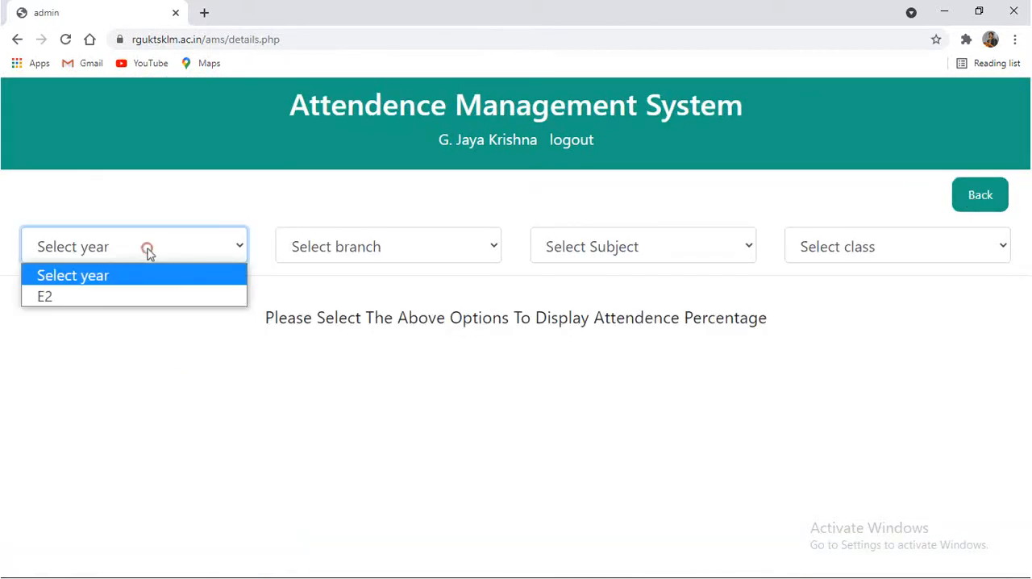
{"action": "left_click", "coordinate": [121, 296]}
{"action": "left_click", "coordinate": [324, 246]}
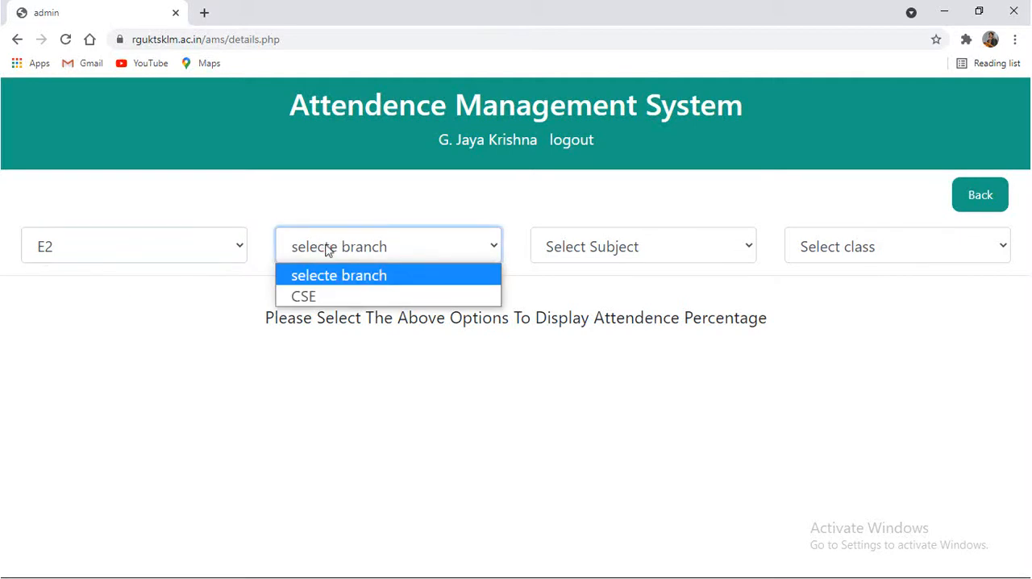
{"action": "left_click", "coordinate": [325, 297]}
{"action": "left_click", "coordinate": [632, 247]}
{"action": "left_click", "coordinate": [618, 299]}
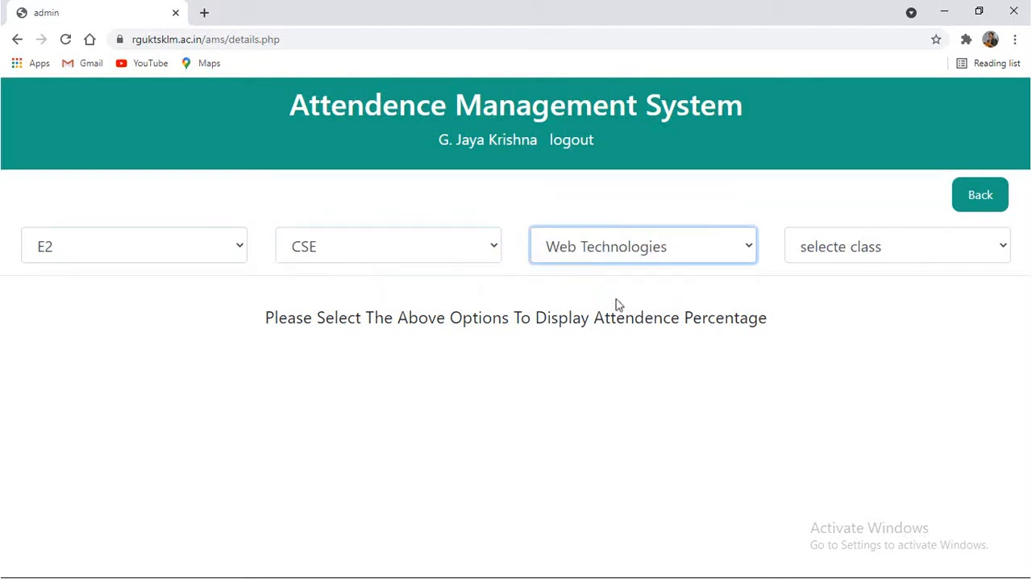
{"action": "left_click", "coordinate": [807, 248]}
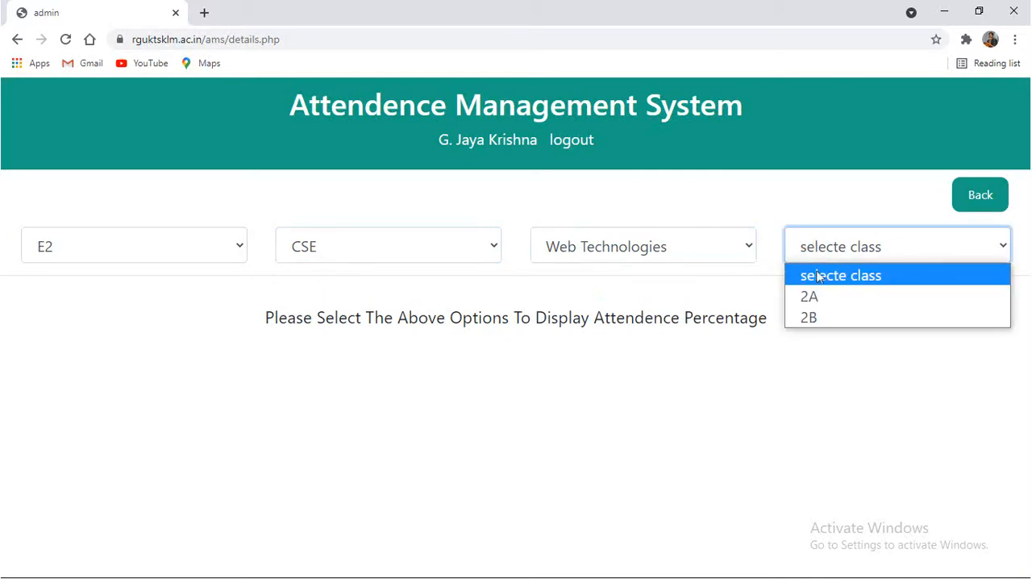
{"action": "left_click", "coordinate": [810, 297]}
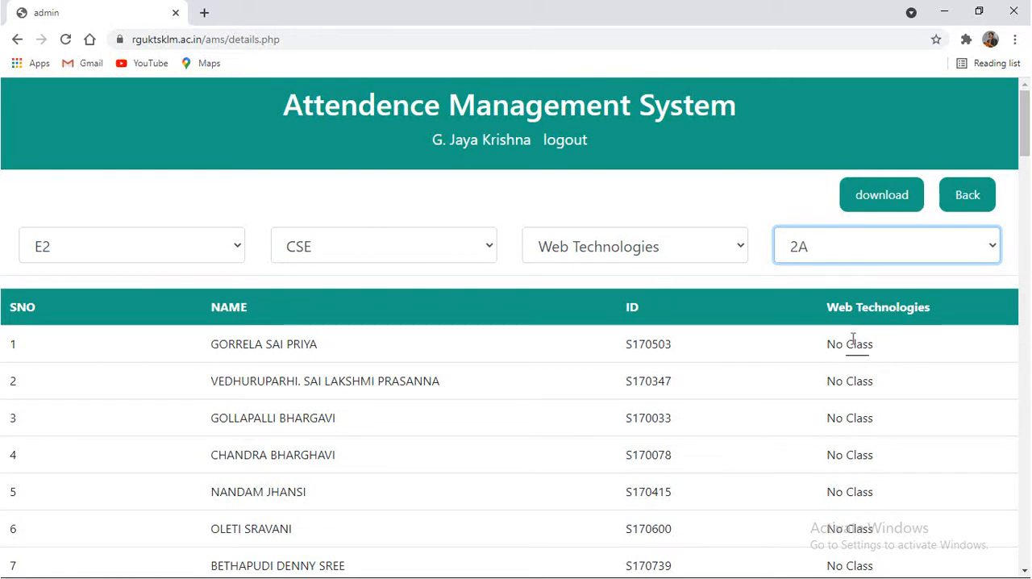
Examine the Web Technologies attendance entries in the class 2A student list
{"action": "left_click_drag", "start_coordinate": [838, 336], "coordinate": [857, 524]}
{"action": "left_click", "coordinate": [869, 524]}
{"action": "scroll", "coordinate": [869, 524], "scroll_direction": "down", "scroll_amount": 10}
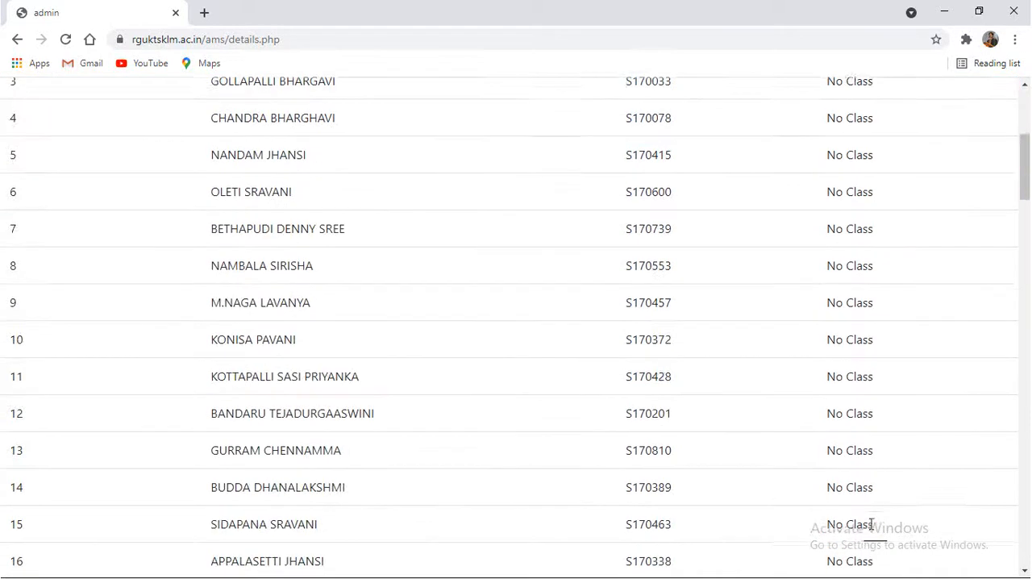
{"action": "scroll", "coordinate": [876, 520], "scroll_direction": "up", "scroll_amount": 7}
{"action": "scroll", "coordinate": [877, 520], "scroll_direction": "up", "scroll_amount": 3}
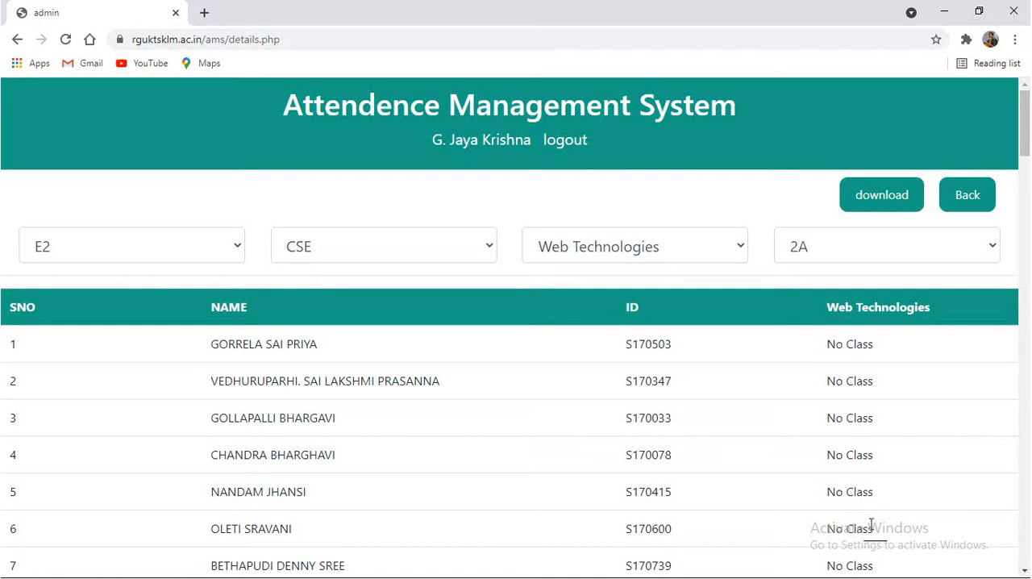
{"action": "left_click_drag", "start_coordinate": [833, 343], "coordinate": [870, 477]}
{"action": "left_click", "coordinate": [877, 486]}
{"action": "left_click_drag", "start_coordinate": [834, 343], "coordinate": [869, 489]}
{"action": "left_click", "coordinate": [869, 489]}
Download the class 2A attendance report and view the file in Excel, accepting the format mismatch and closing it when done
{"action": "left_click", "coordinate": [870, 194]}
{"action": "left_click", "coordinate": [77, 557]}
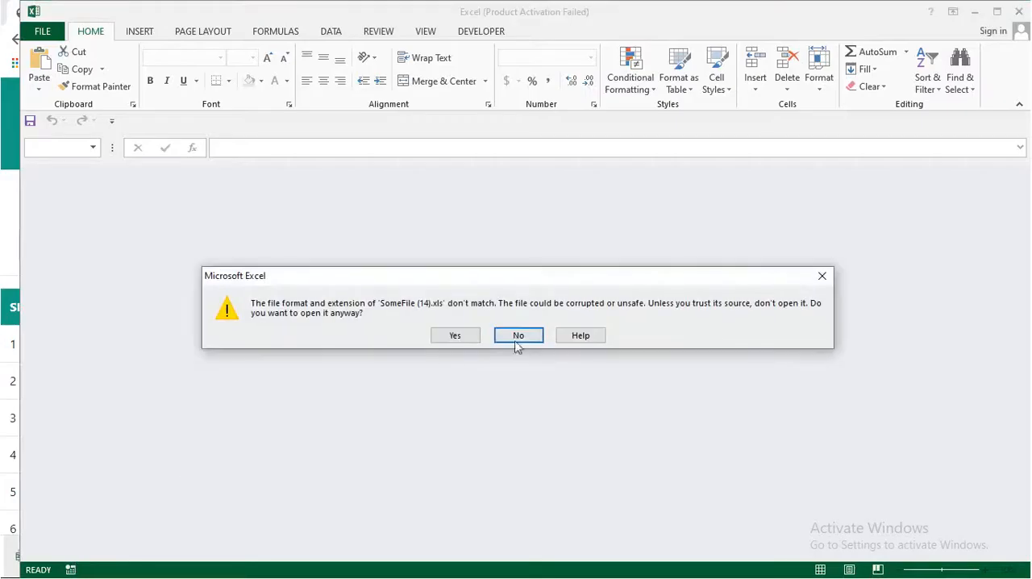
{"action": "left_click", "coordinate": [456, 336]}
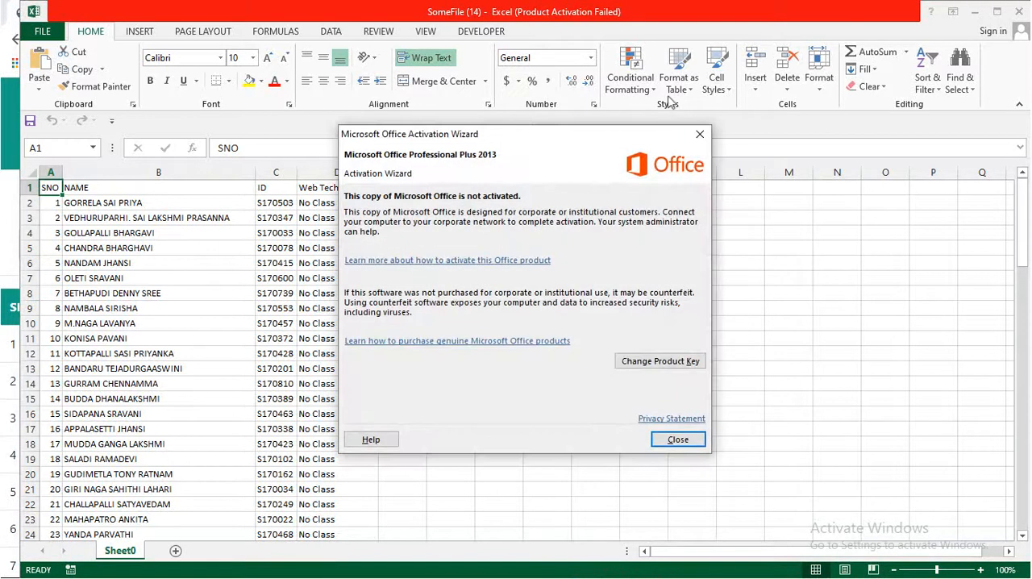
{"action": "left_click", "coordinate": [701, 135]}
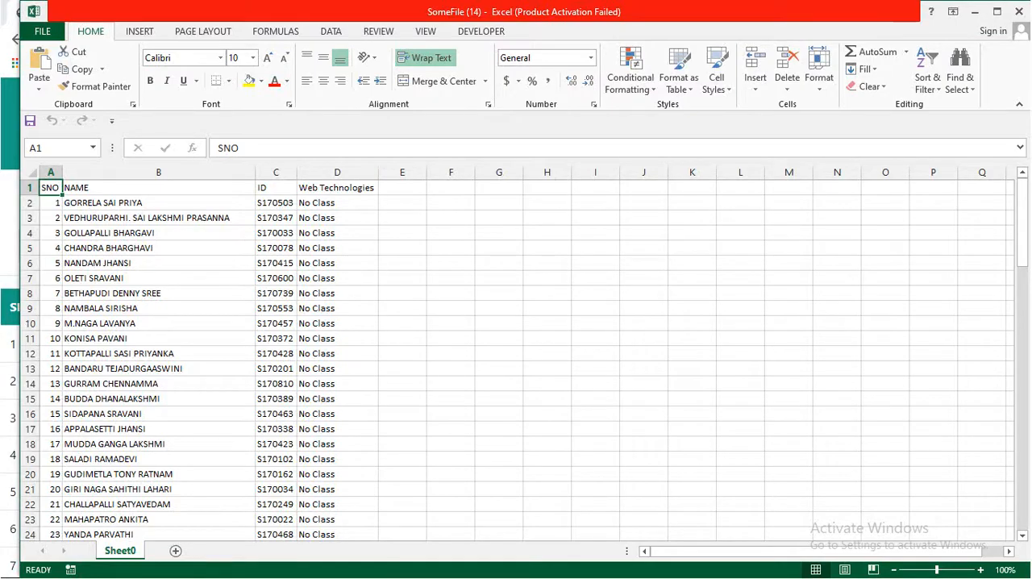
{"action": "left_click", "coordinate": [1014, 11]}
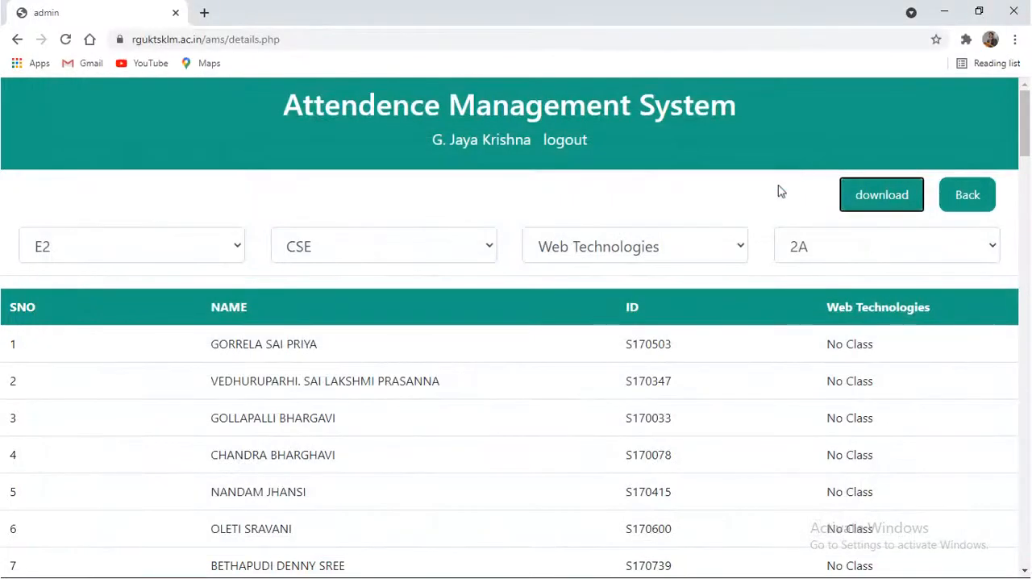
Return to the faculty page and load the attendance form for year E2, branch CSE, subject Web Technologies, class 2A
{"action": "left_click", "coordinate": [967, 199]}
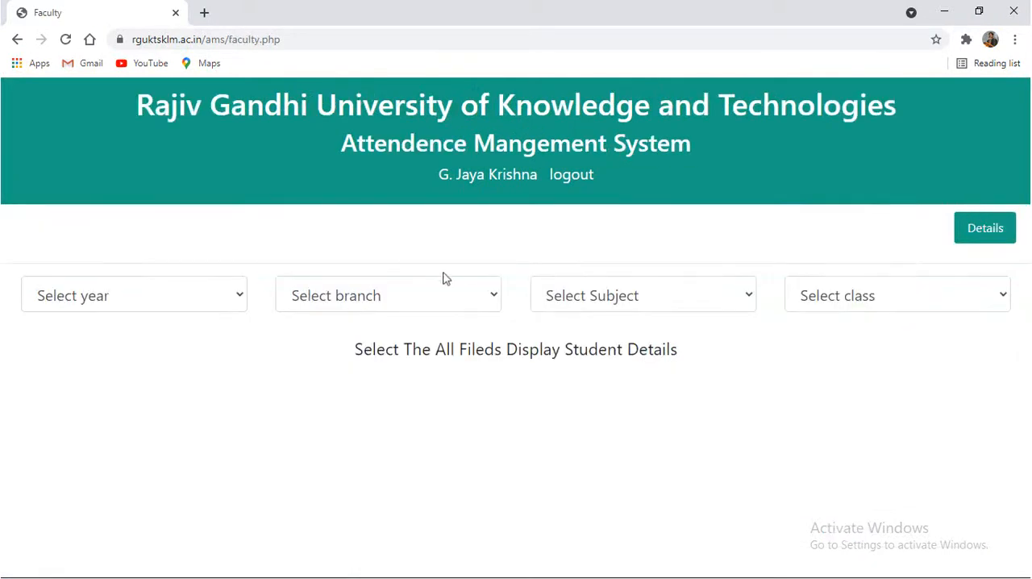
{"action": "left_click", "coordinate": [212, 298]}
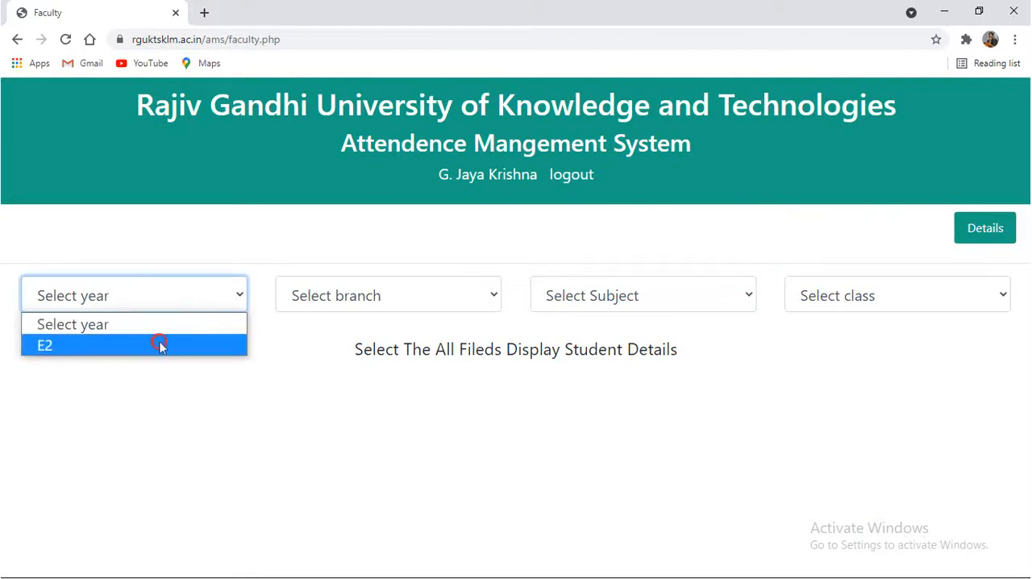
{"action": "left_click", "coordinate": [160, 342]}
{"action": "left_click", "coordinate": [329, 299]}
{"action": "left_click", "coordinate": [327, 344]}
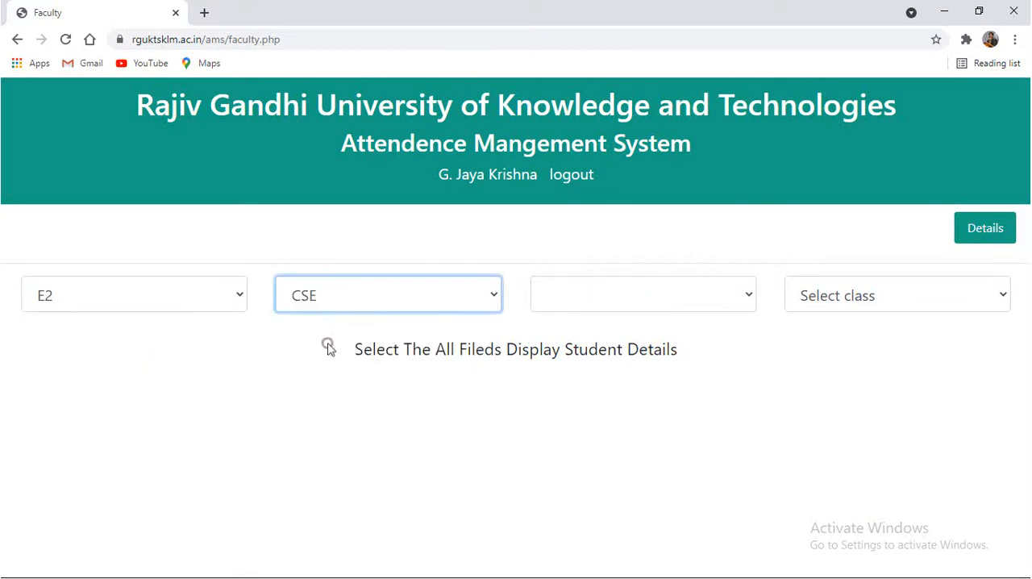
{"action": "left_click", "coordinate": [625, 291]}
{"action": "left_click", "coordinate": [617, 345]}
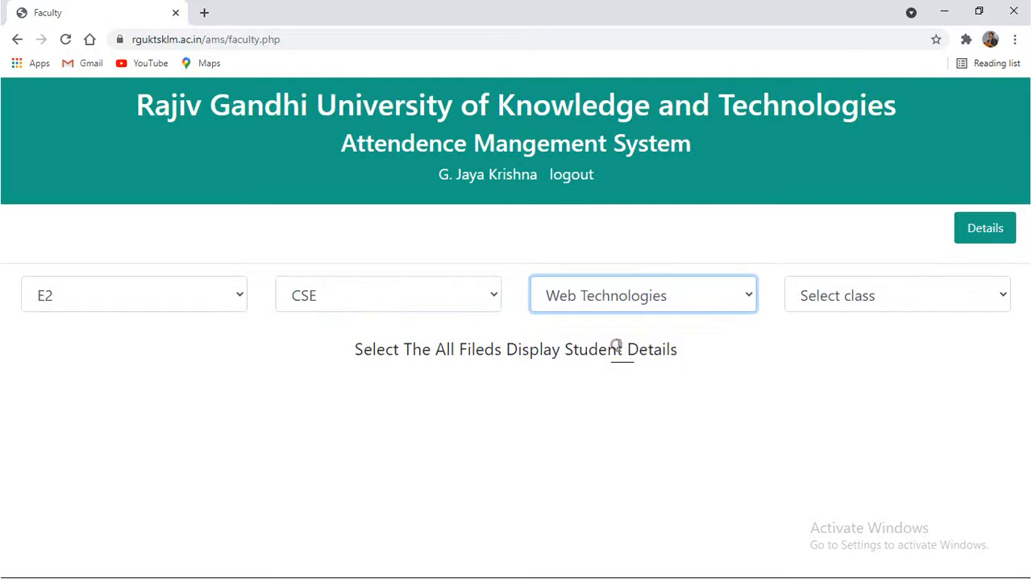
{"action": "left_click", "coordinate": [835, 307]}
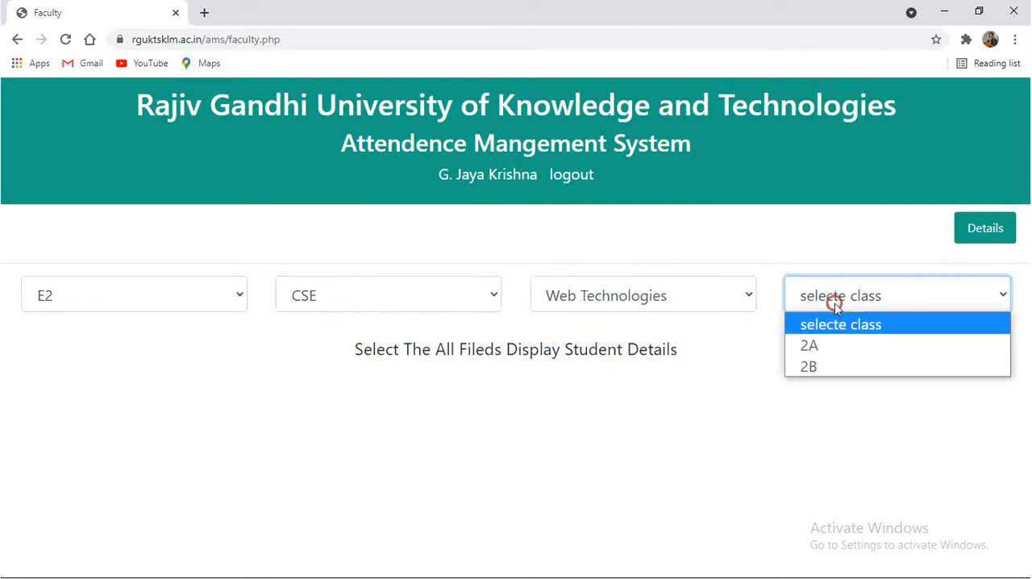
{"action": "left_click", "coordinate": [836, 345]}
Enter "CSS Quiz through Kahoot Platform" as the topic of the class 2A session
{"action": "scroll", "coordinate": [836, 348], "scroll_direction": "down", "scroll_amount": 1}
{"action": "left_click", "coordinate": [189, 329]}
{"action": "type", "text": "CSS Quiz"}
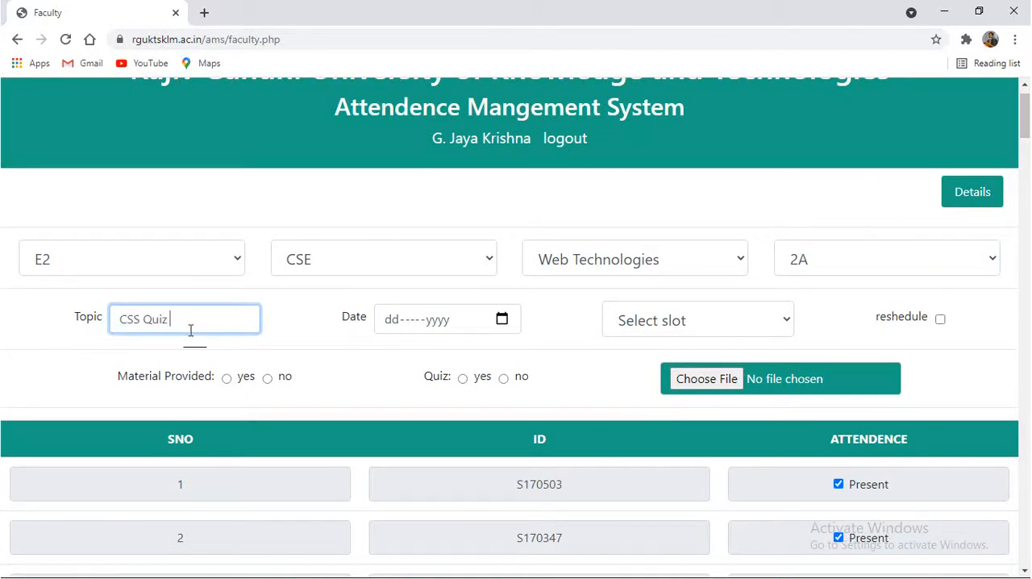
{"action": "type", "text": " through"}
{"action": "type", "text": " Kahoot Plat"}
{"action": "type", "text": "form"}
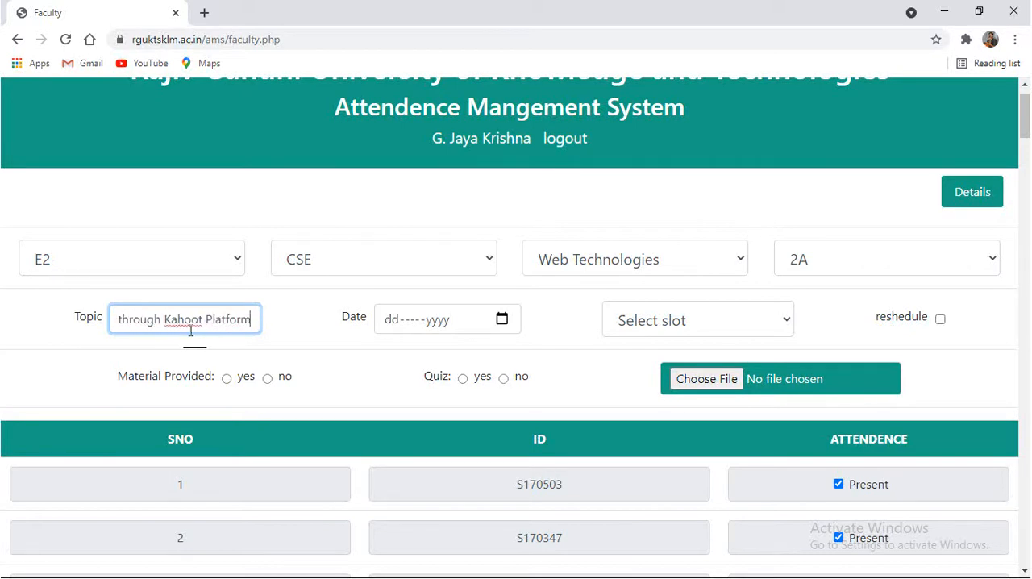
Set the session date to 08-Jul-2021 and the time slot to Slot-2(10.15-11.15AM)
{"action": "left_click", "coordinate": [502, 319]}
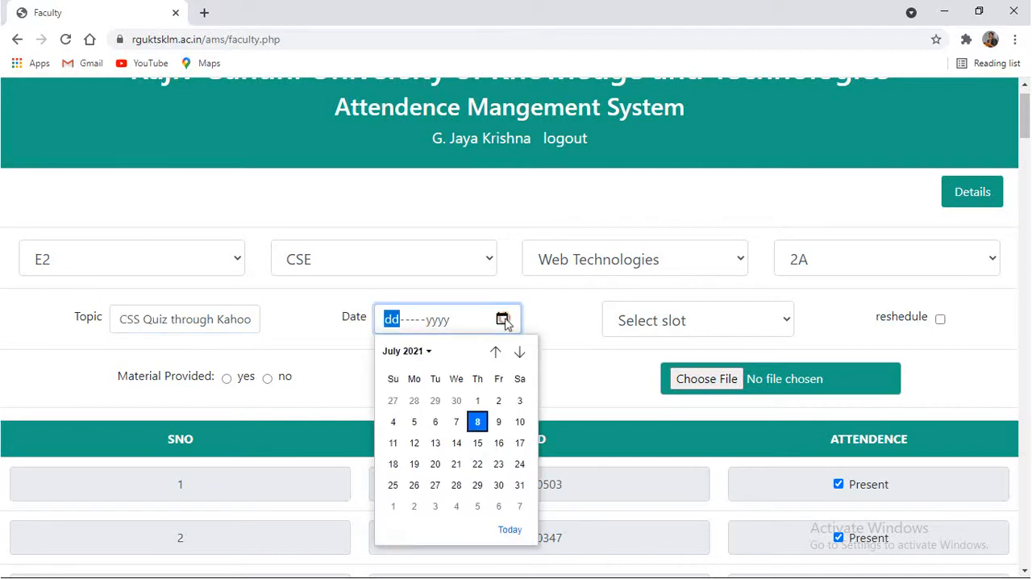
{"action": "left_click", "coordinate": [478, 421]}
{"action": "left_click", "coordinate": [659, 327]}
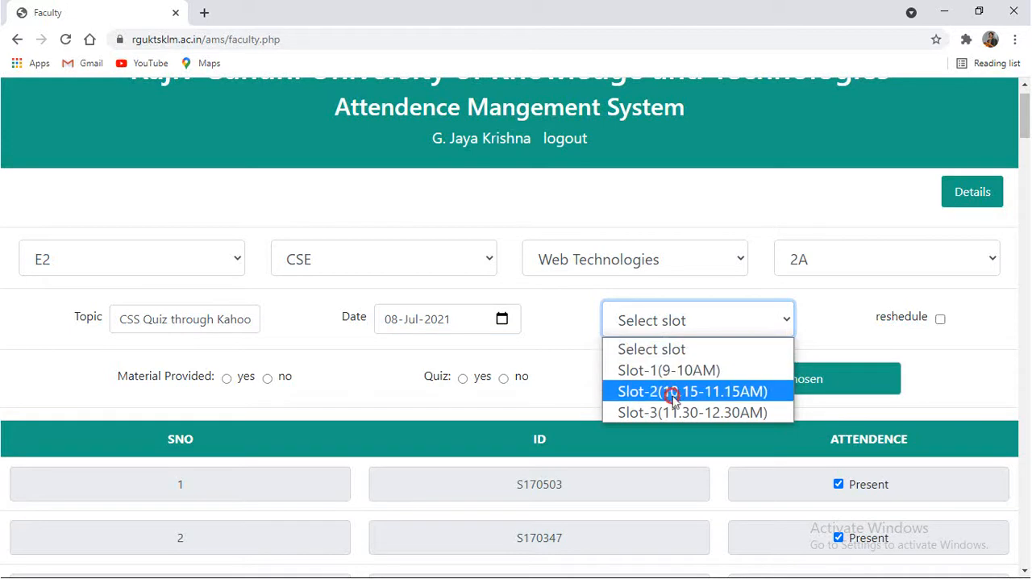
{"action": "left_click", "coordinate": [674, 391]}
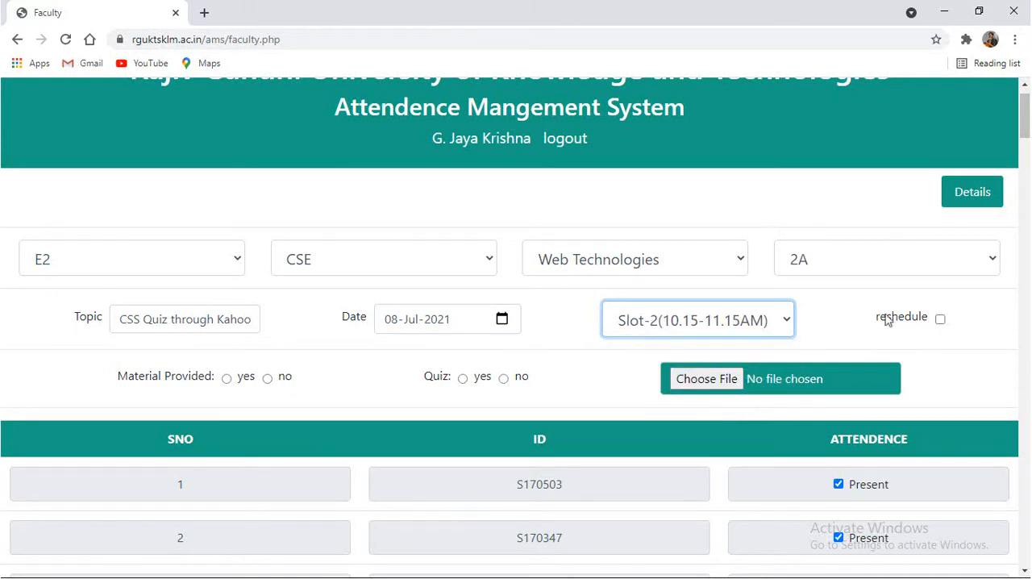
{"action": "left_click", "coordinate": [940, 319]}
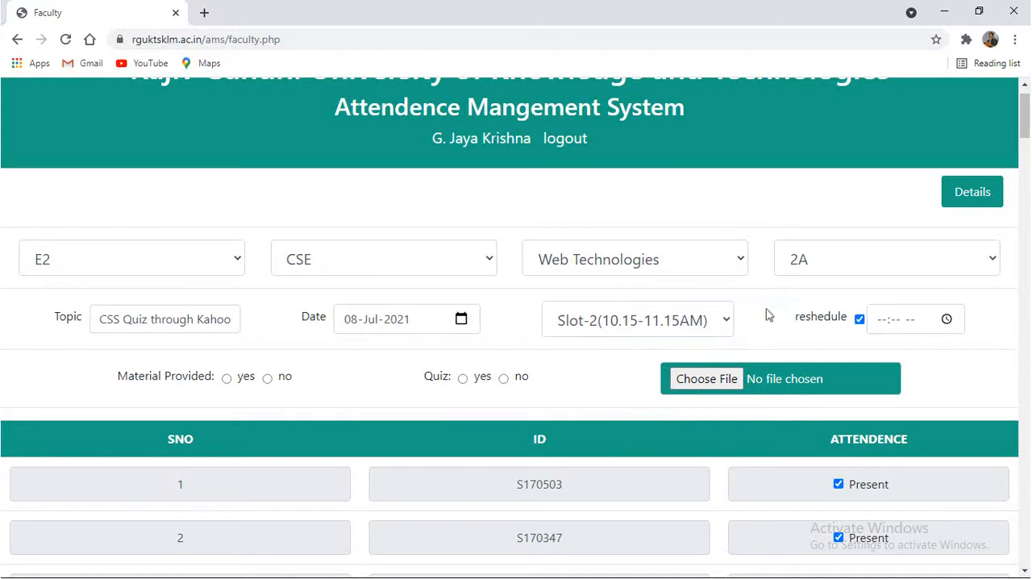
{"action": "left_click", "coordinate": [644, 322]}
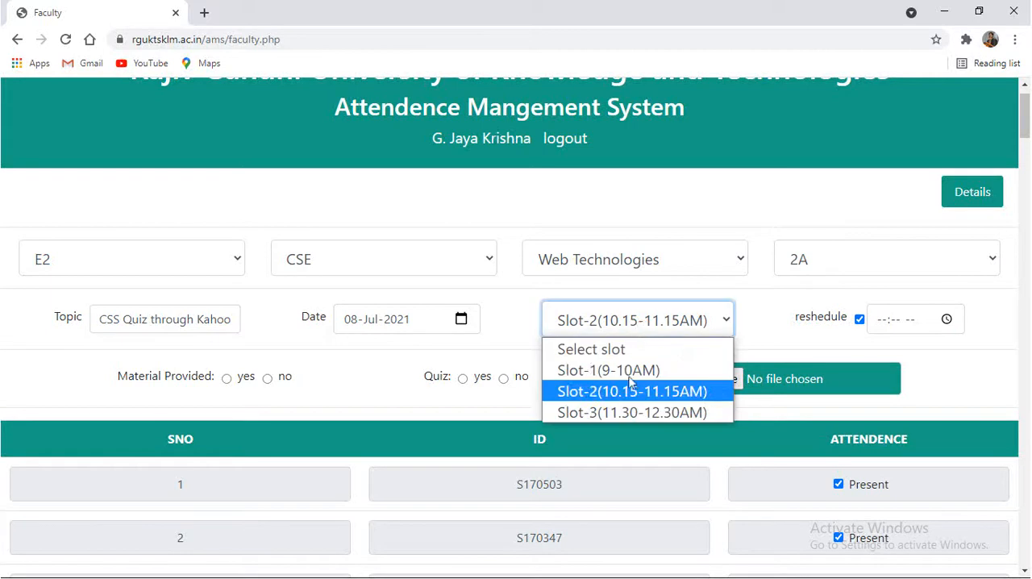
{"action": "left_click", "coordinate": [781, 317]}
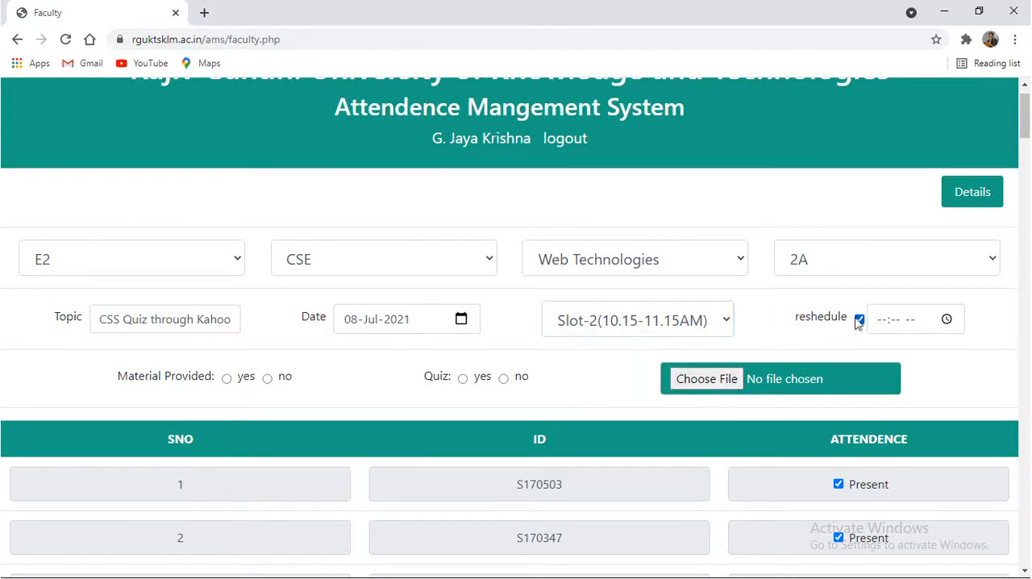
{"action": "left_click", "coordinate": [945, 319]}
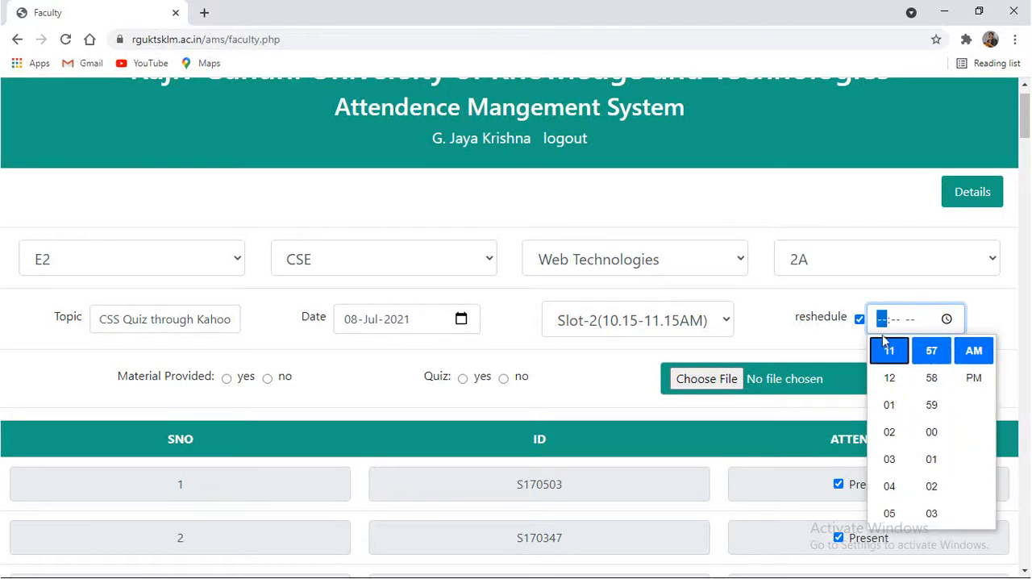
{"action": "left_click", "coordinate": [859, 319]}
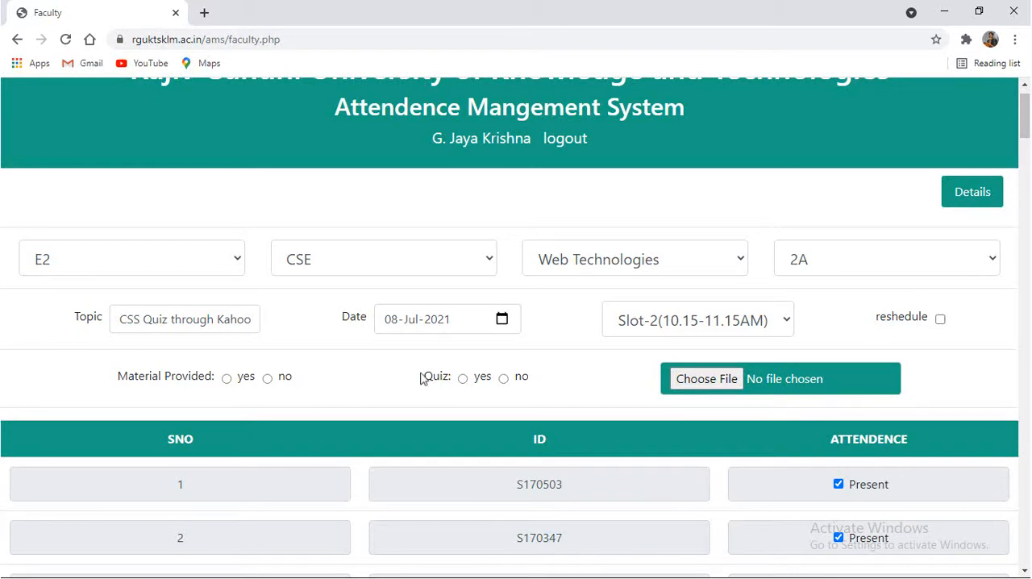
Set Material Provided to no and Quiz to yes for the session
{"action": "left_click", "coordinate": [267, 379]}
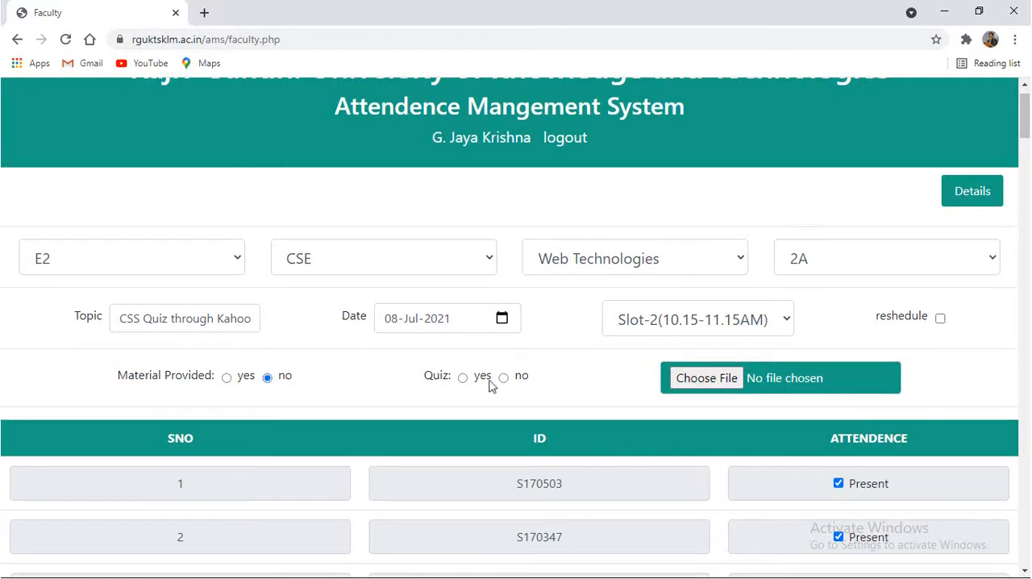
{"action": "left_click", "coordinate": [463, 379]}
Review the present marks throughout the class 2A student list, switching the second student's mark off and back on
{"action": "scroll", "coordinate": [572, 395], "scroll_direction": "down", "scroll_amount": 2}
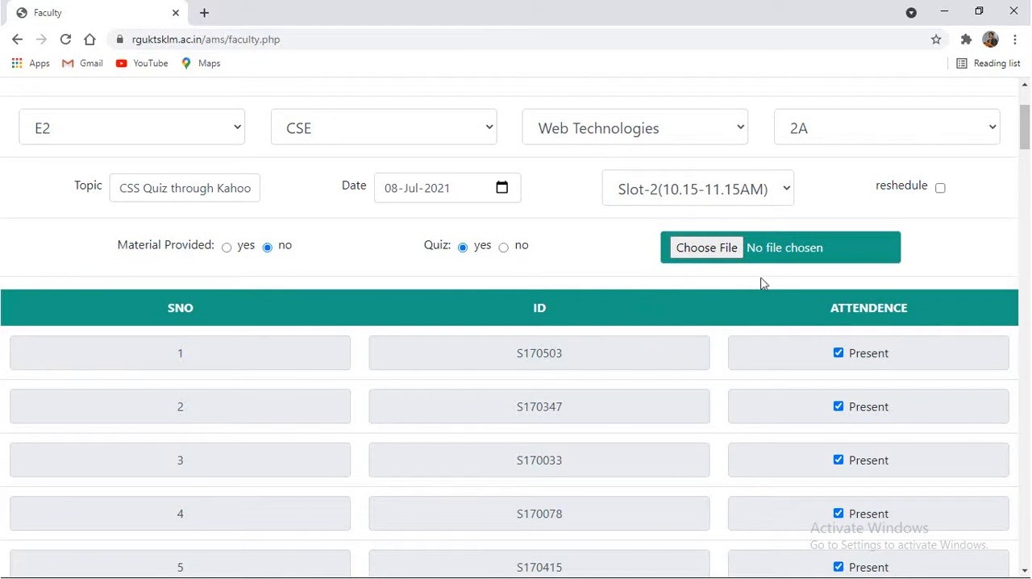
{"action": "scroll", "coordinate": [765, 283], "scroll_direction": "up", "scroll_amount": 1}
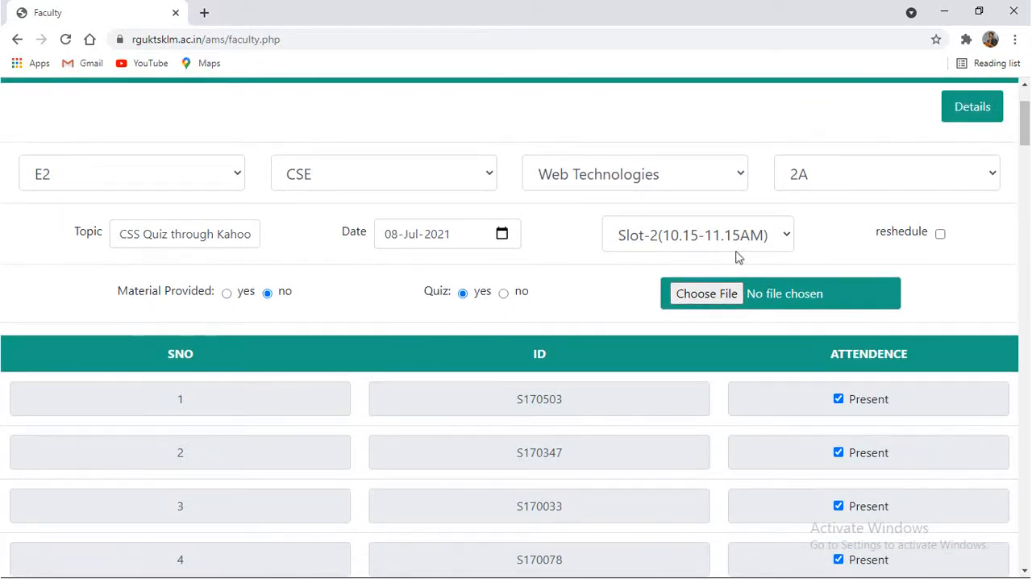
{"action": "scroll", "coordinate": [742, 316], "scroll_direction": "down", "scroll_amount": 2}
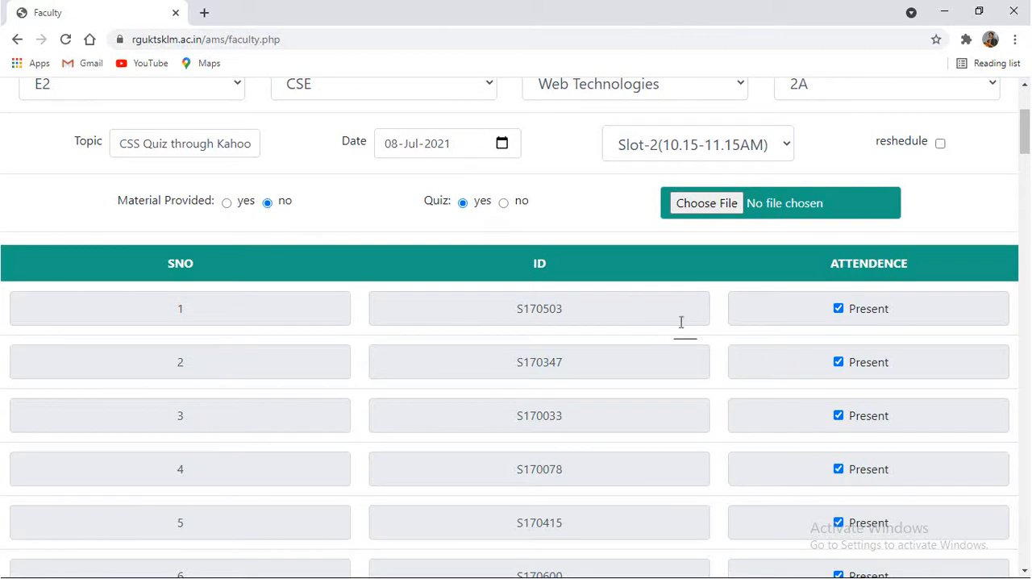
{"action": "scroll", "coordinate": [741, 432], "scroll_direction": "down", "scroll_amount": 20}
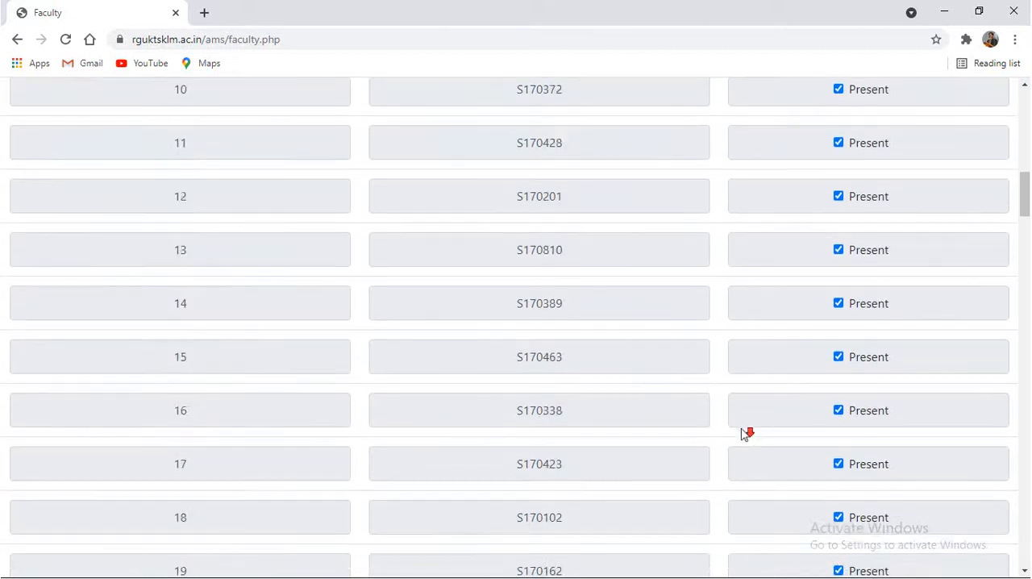
{"action": "scroll", "coordinate": [743, 434], "scroll_direction": "down", "scroll_amount": 20}
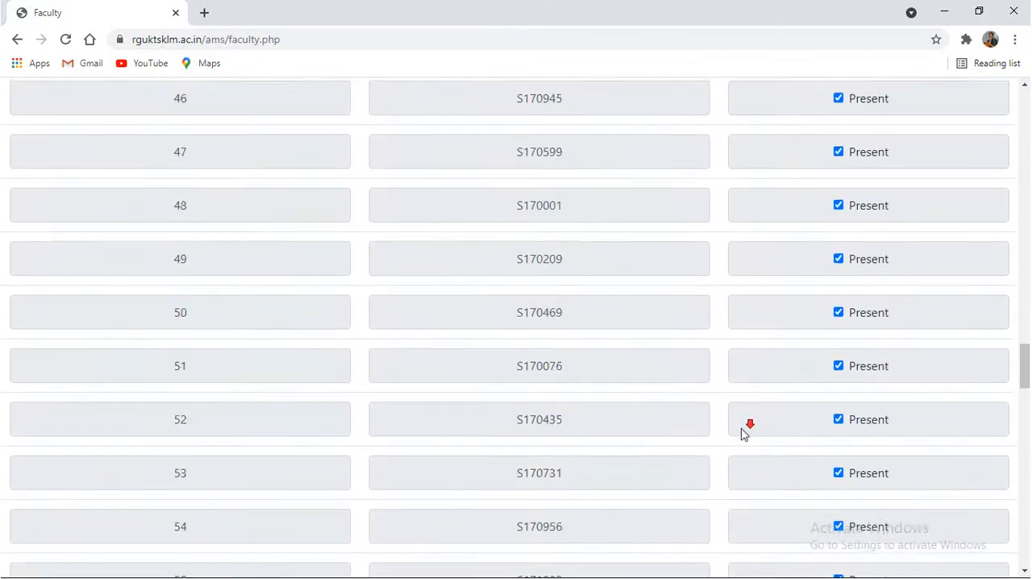
{"action": "scroll", "coordinate": [743, 434], "scroll_direction": "down", "scroll_amount": 20}
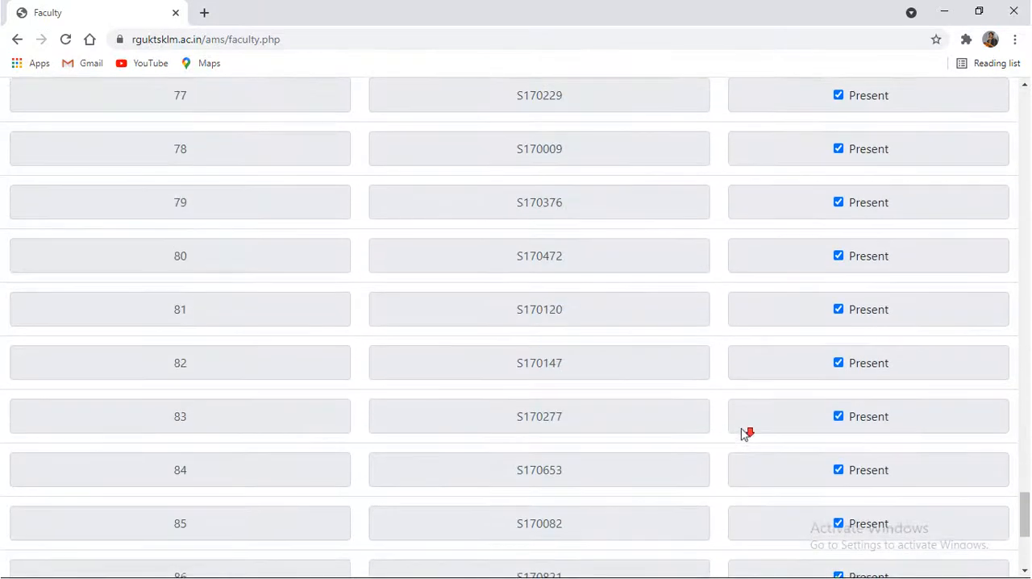
{"action": "scroll", "coordinate": [743, 434], "scroll_direction": "up", "scroll_amount": 20}
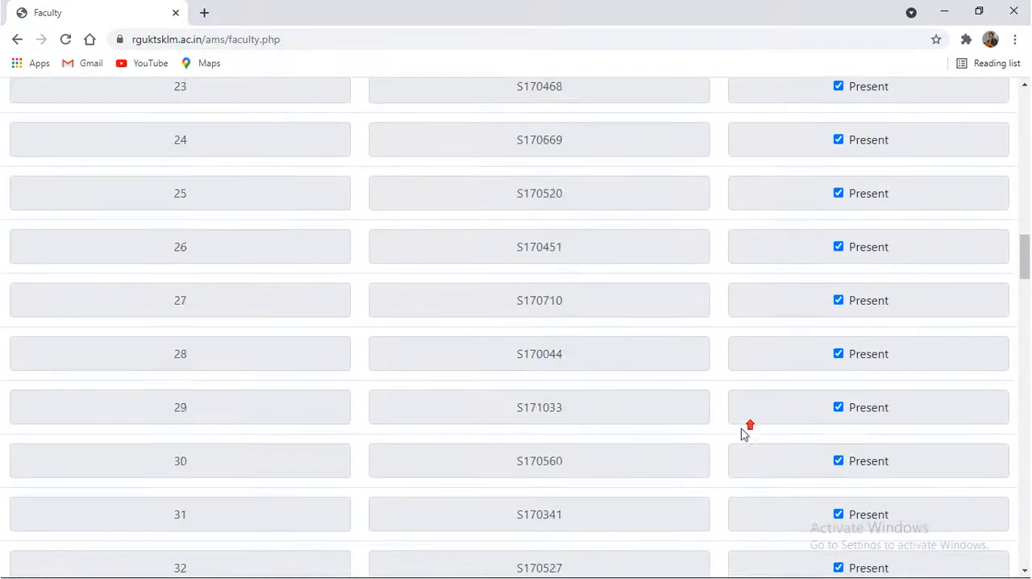
{"action": "scroll", "coordinate": [743, 433], "scroll_direction": "up", "scroll_amount": 10}
{"action": "scroll", "coordinate": [743, 433], "scroll_direction": "down", "scroll_amount": 4}
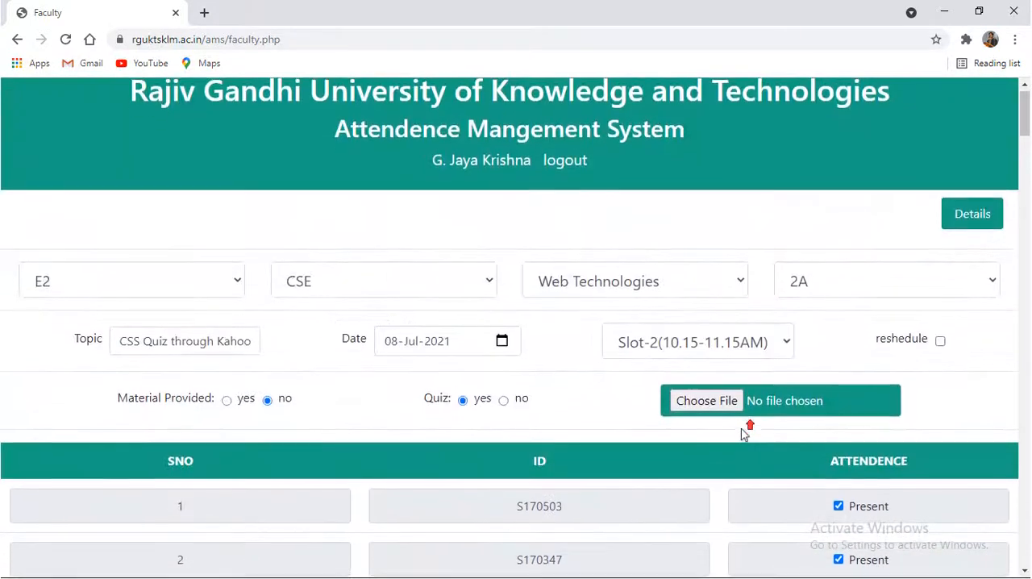
{"action": "scroll", "coordinate": [743, 434], "scroll_direction": "up", "scroll_amount": 1}
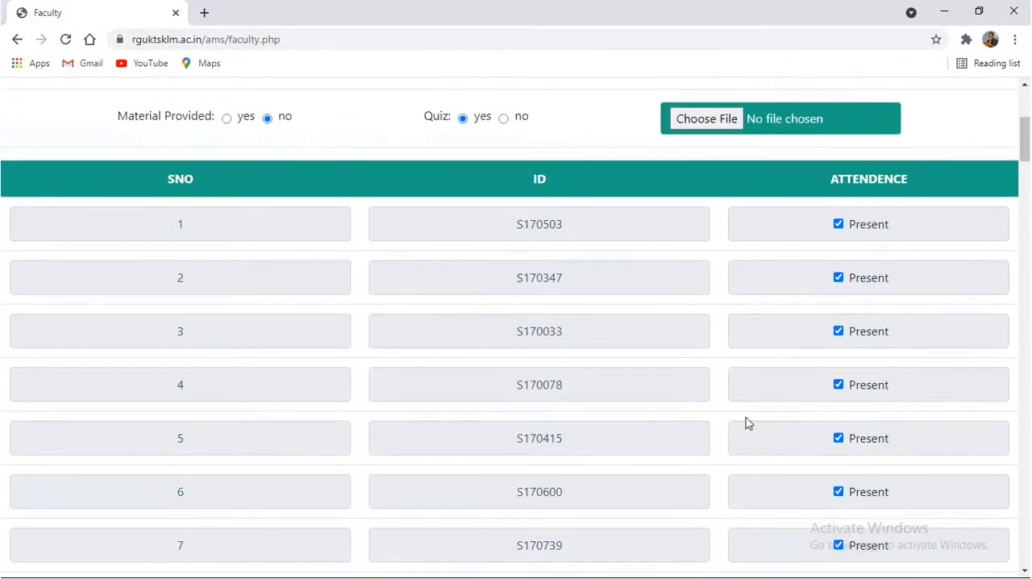
{"action": "left_click", "coordinate": [839, 279]}
{"action": "left_click", "coordinate": [839, 278]}
Attach the file undefined_undefined_11_1_298-7-2021_attendance.csv from the Downloads folder to the attendance form
{"action": "scroll", "coordinate": [588, 343], "scroll_direction": "up", "scroll_amount": 2}
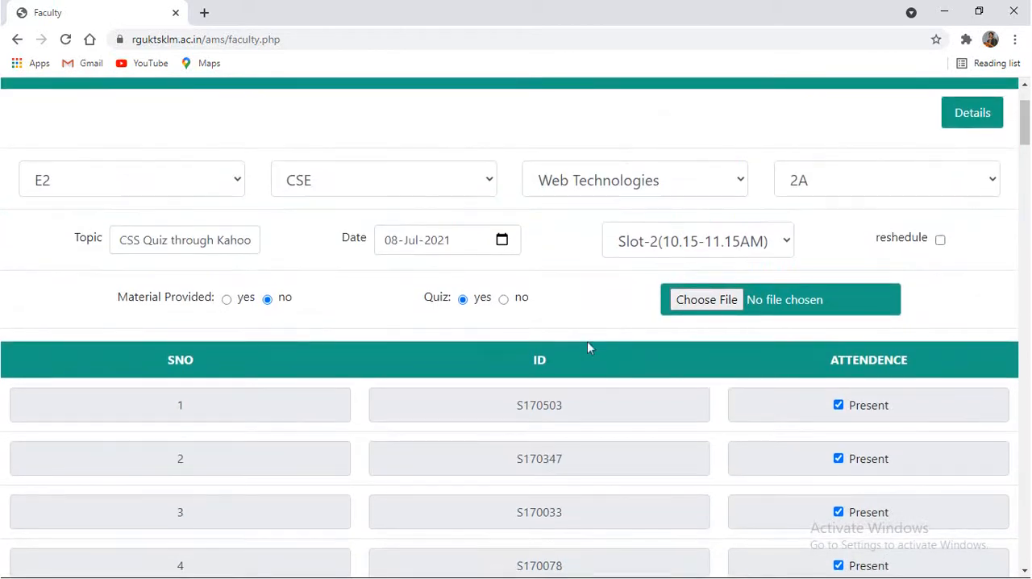
{"action": "left_click", "coordinate": [701, 302]}
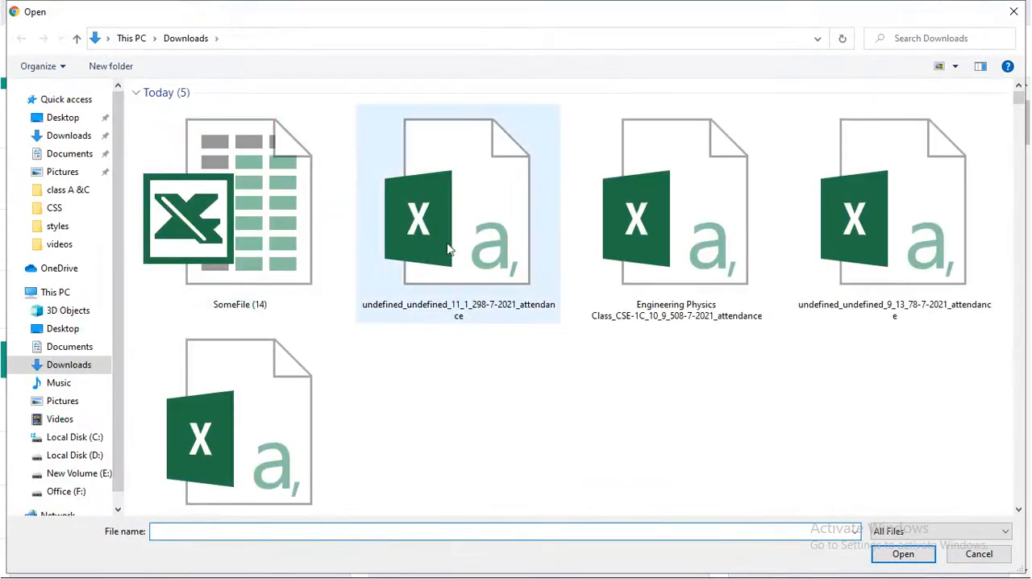
{"action": "left_click", "coordinate": [448, 250]}
{"action": "double_click", "coordinate": [447, 249]}
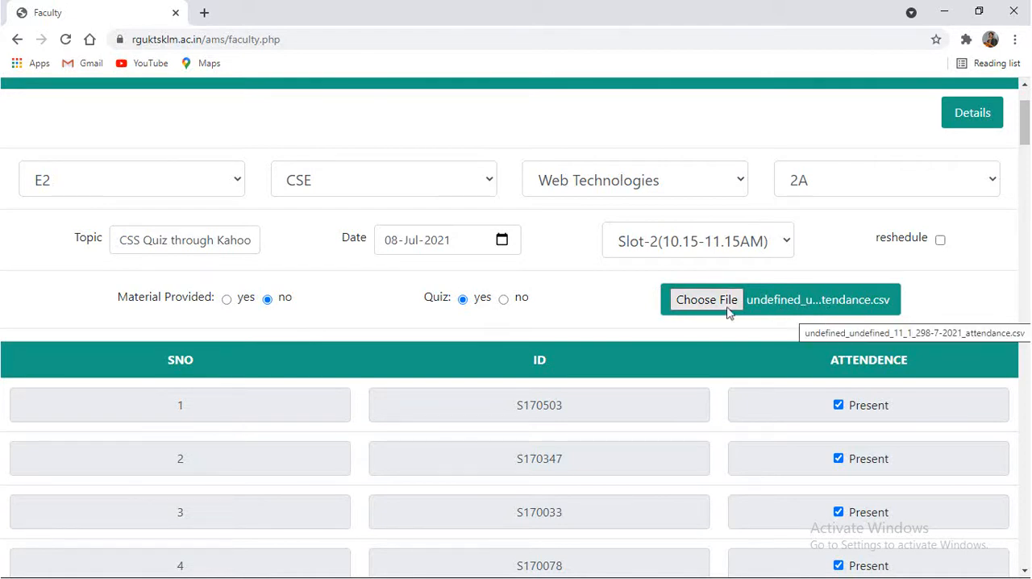
Submit the Web Technologies attendance for class 2A
{"action": "scroll", "coordinate": [918, 347], "scroll_direction": "down", "scroll_amount": 20}
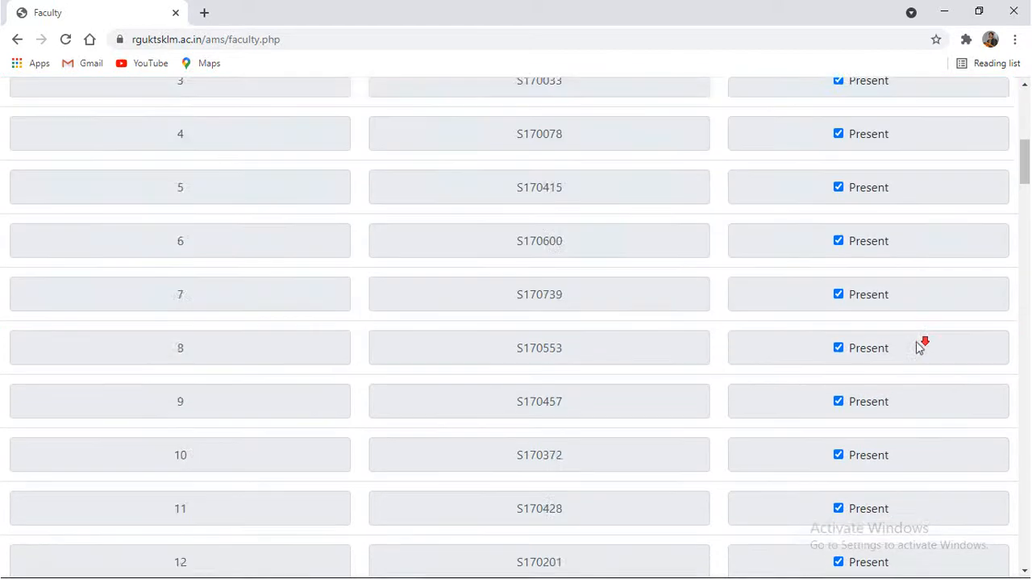
{"action": "scroll", "coordinate": [919, 346], "scroll_direction": "down", "scroll_amount": 20}
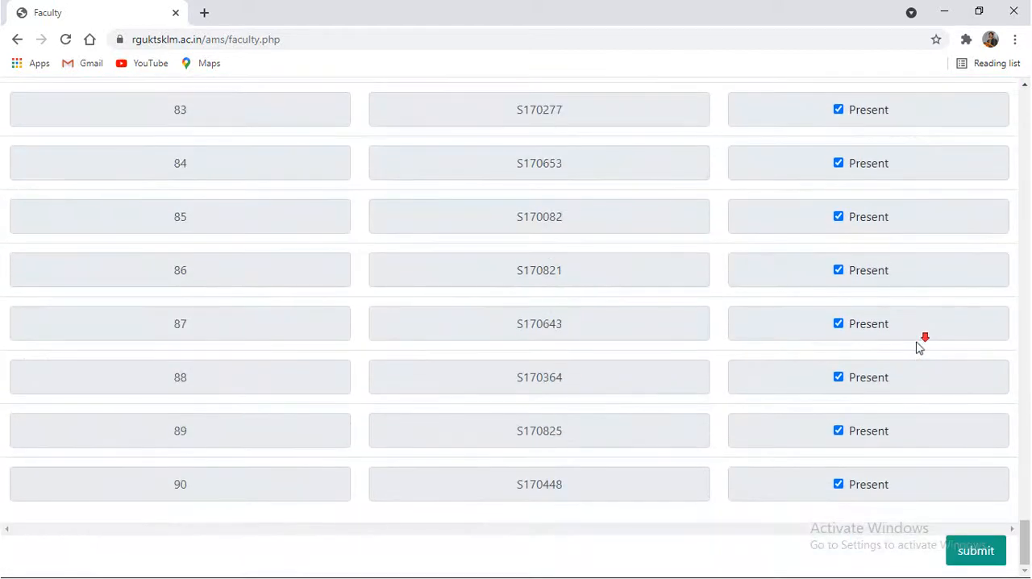
{"action": "left_click", "coordinate": [975, 551]}
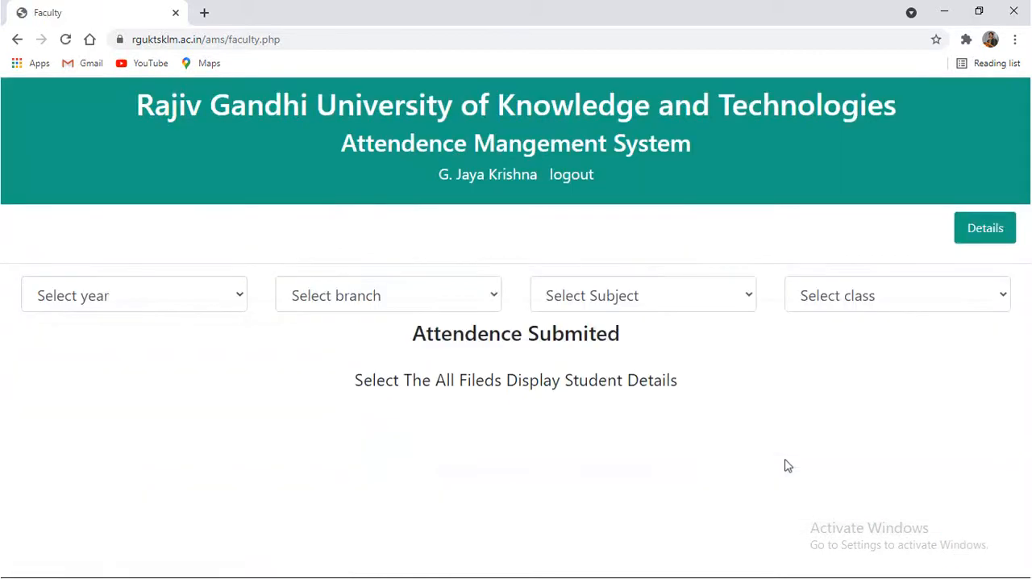
{"action": "left_click_drag", "start_coordinate": [422, 334], "coordinate": [615, 333]}
{"action": "left_click", "coordinate": [615, 333]}
Load the attendance entry form for year E2, branch CSE, subject Web Technologies and class 2B
{"action": "left_click", "coordinate": [238, 296]}
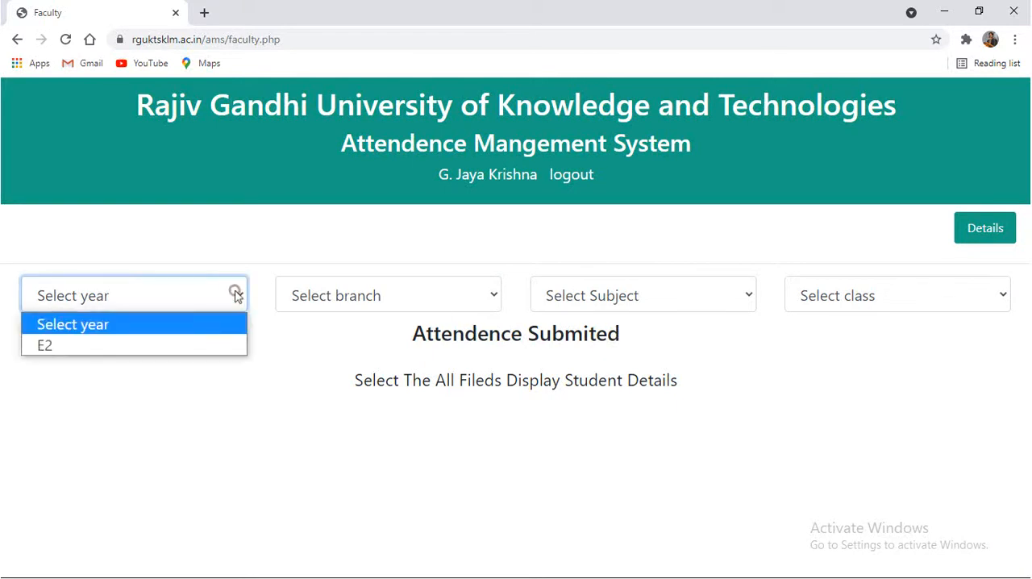
{"action": "left_click", "coordinate": [185, 344]}
{"action": "left_click", "coordinate": [341, 290]}
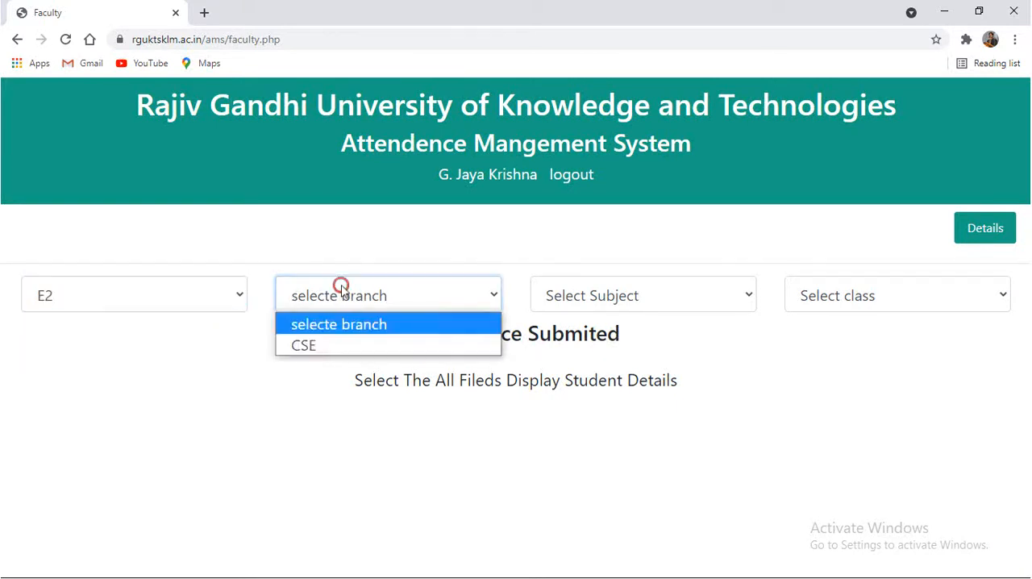
{"action": "left_click", "coordinate": [326, 353]}
{"action": "left_click", "coordinate": [561, 296]}
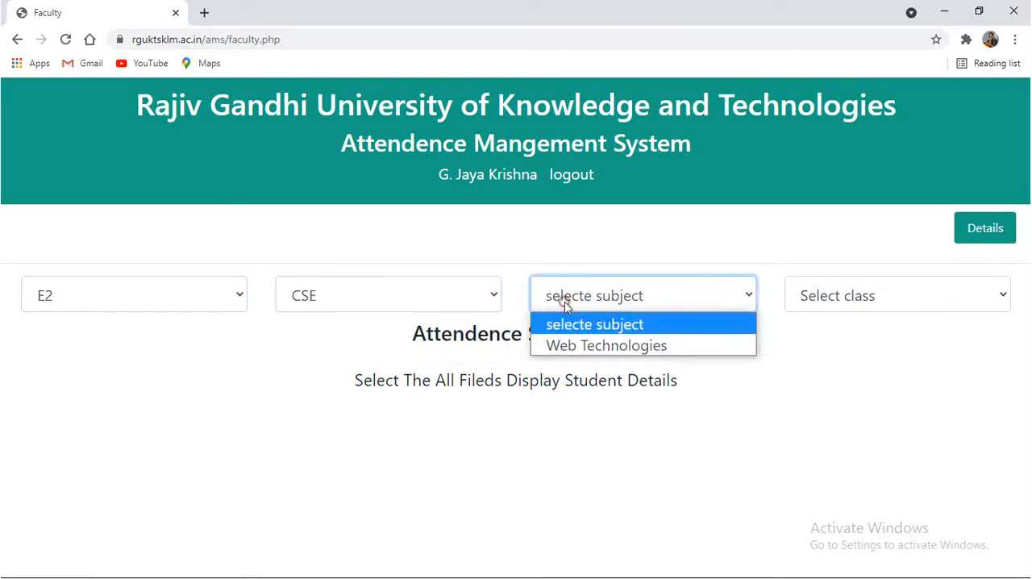
{"action": "left_click", "coordinate": [587, 345]}
{"action": "left_click", "coordinate": [857, 297]}
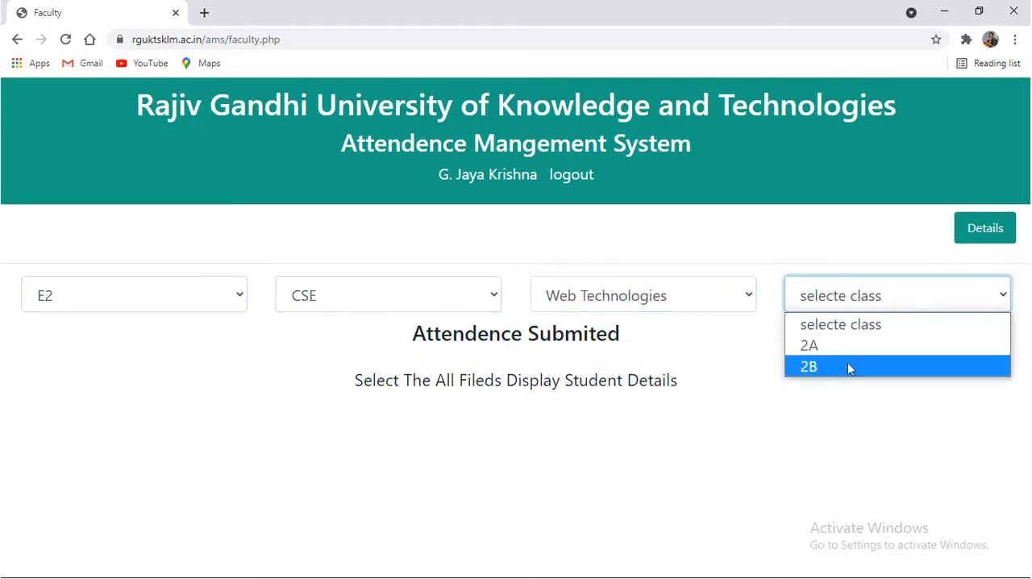
{"action": "left_click", "coordinate": [847, 365]}
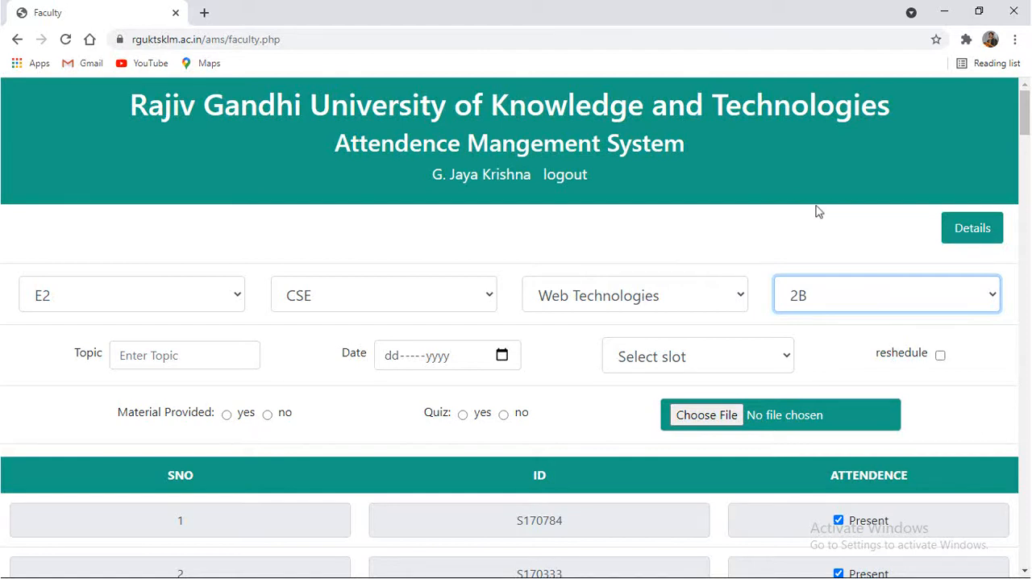
Open the attendance details and display the records for E2, CSE, Web Technologies, class 2B
{"action": "left_click", "coordinate": [967, 231]}
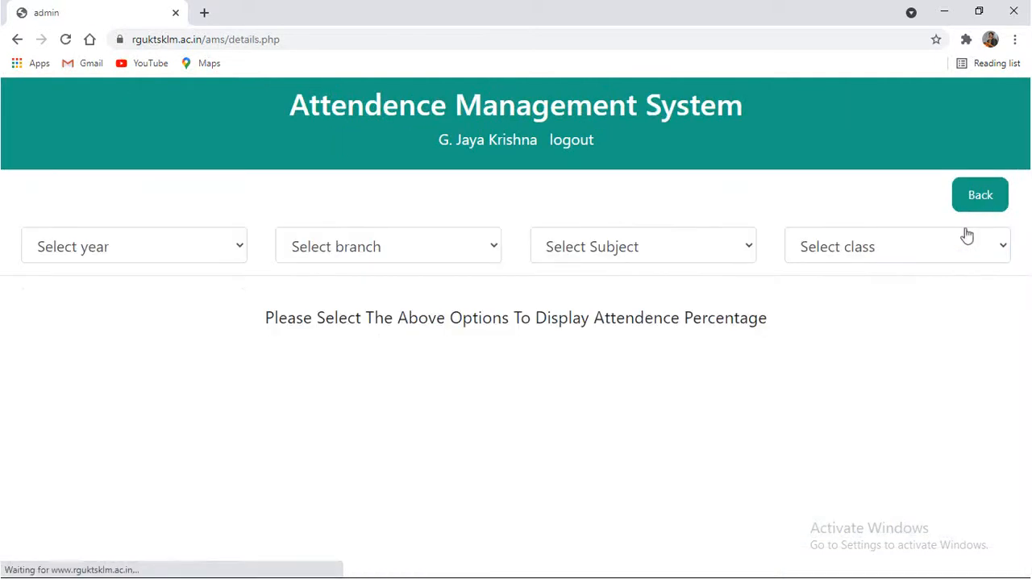
{"action": "left_click", "coordinate": [150, 257]}
{"action": "left_click", "coordinate": [129, 297]}
{"action": "left_click", "coordinate": [318, 258]}
{"action": "left_click", "coordinate": [326, 298]}
{"action": "left_click", "coordinate": [569, 249]}
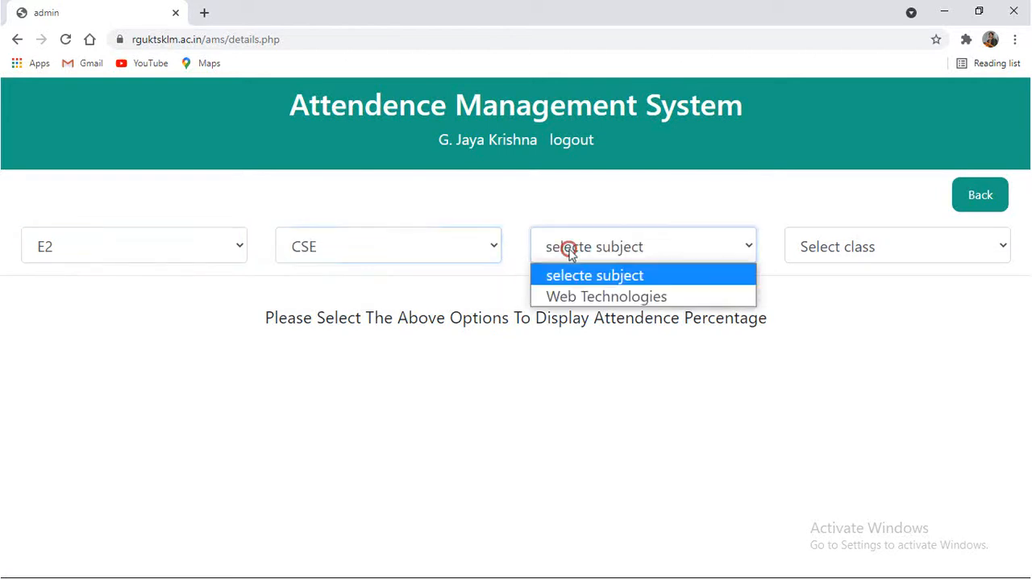
{"action": "left_click", "coordinate": [585, 297]}
{"action": "left_click", "coordinate": [800, 254]}
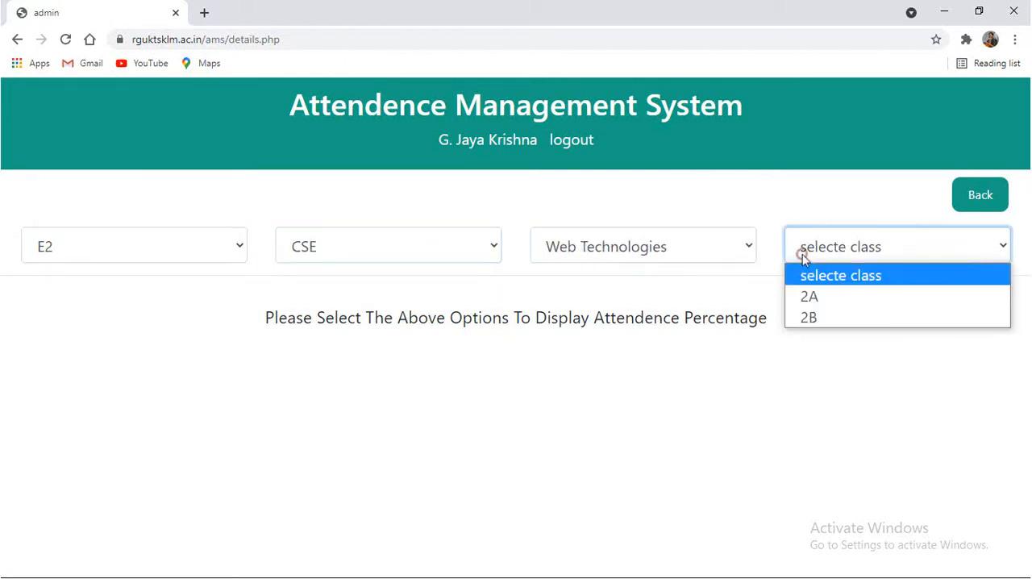
{"action": "left_click", "coordinate": [820, 317]}
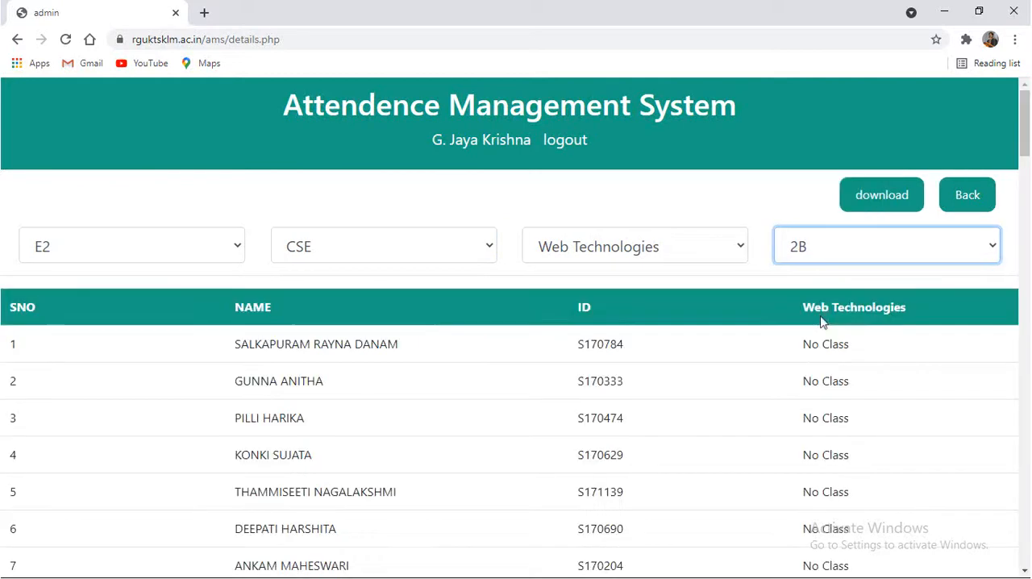
Review the Web Technologies attendance column for the class 2B students
{"action": "left_click_drag", "start_coordinate": [787, 338], "coordinate": [843, 502]}
{"action": "double_click", "coordinate": [841, 498]}
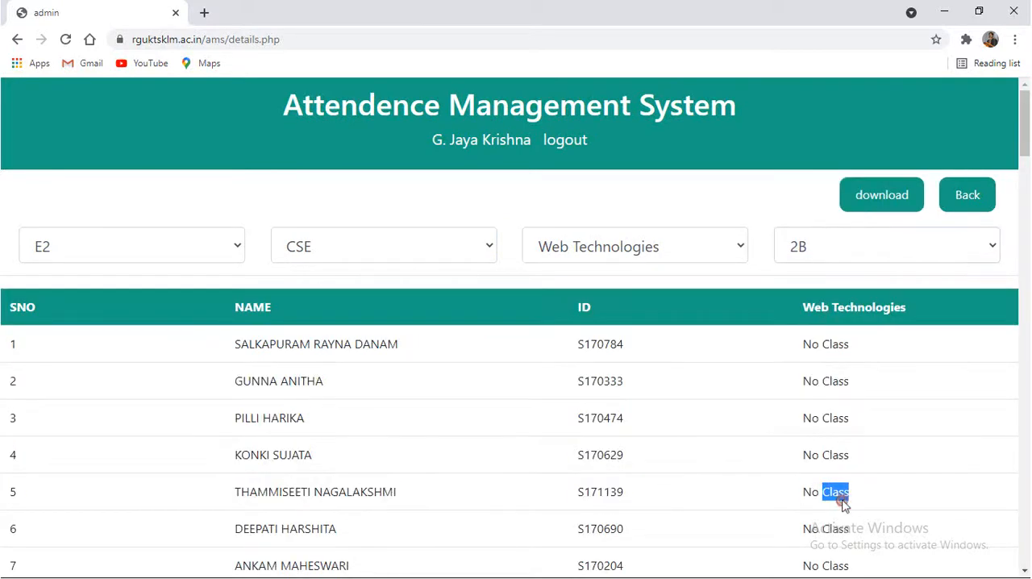
{"action": "left_click", "coordinate": [859, 524]}
{"action": "scroll", "coordinate": [861, 522], "scroll_direction": "down", "scroll_amount": 1}
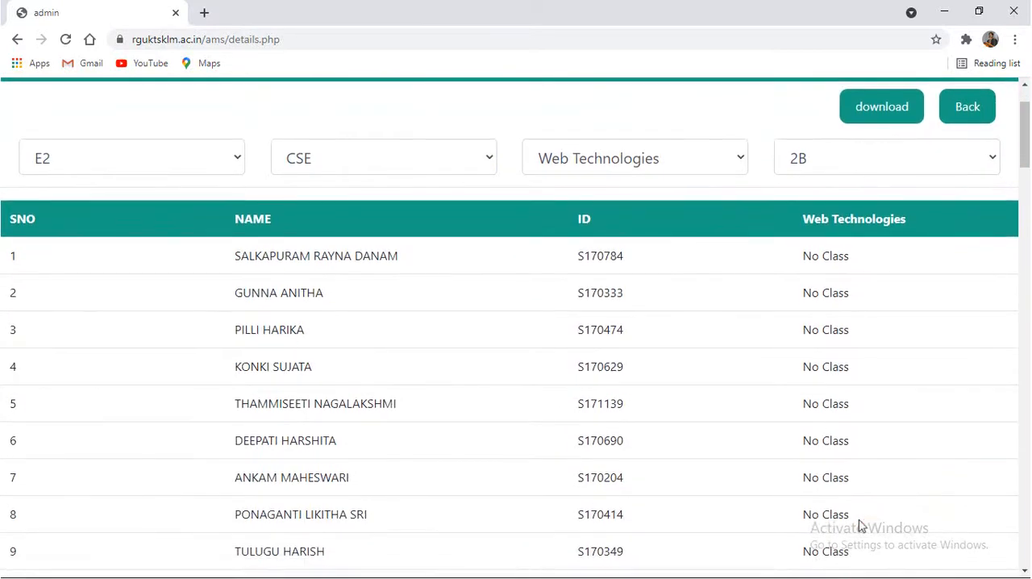
{"action": "scroll", "coordinate": [862, 520], "scroll_direction": "up", "scroll_amount": 1}
Switch the attendance details to class 2A and examine the first student's attended-to-held class ratio
{"action": "left_click", "coordinate": [843, 245]}
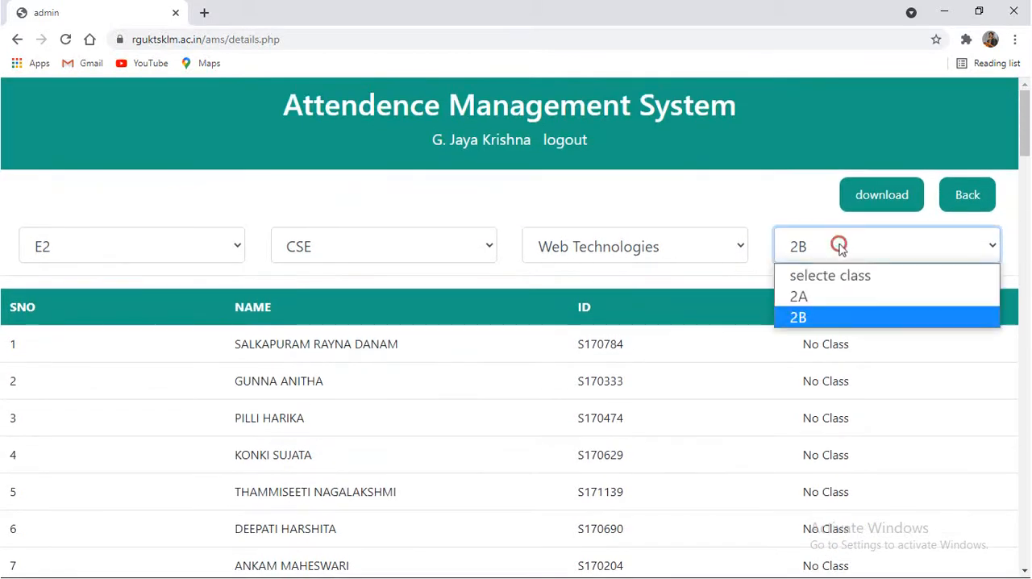
{"action": "left_click", "coordinate": [824, 291]}
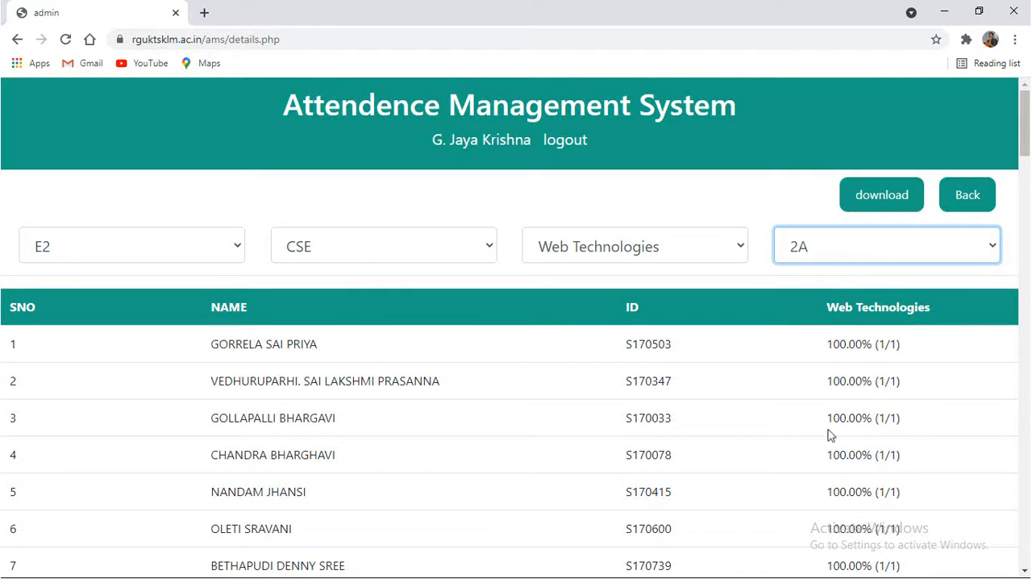
{"action": "scroll", "coordinate": [828, 460], "scroll_direction": "down", "scroll_amount": 4}
{"action": "scroll", "coordinate": [825, 461], "scroll_direction": "down", "scroll_amount": 10}
{"action": "scroll", "coordinate": [825, 461], "scroll_direction": "up", "scroll_amount": 15}
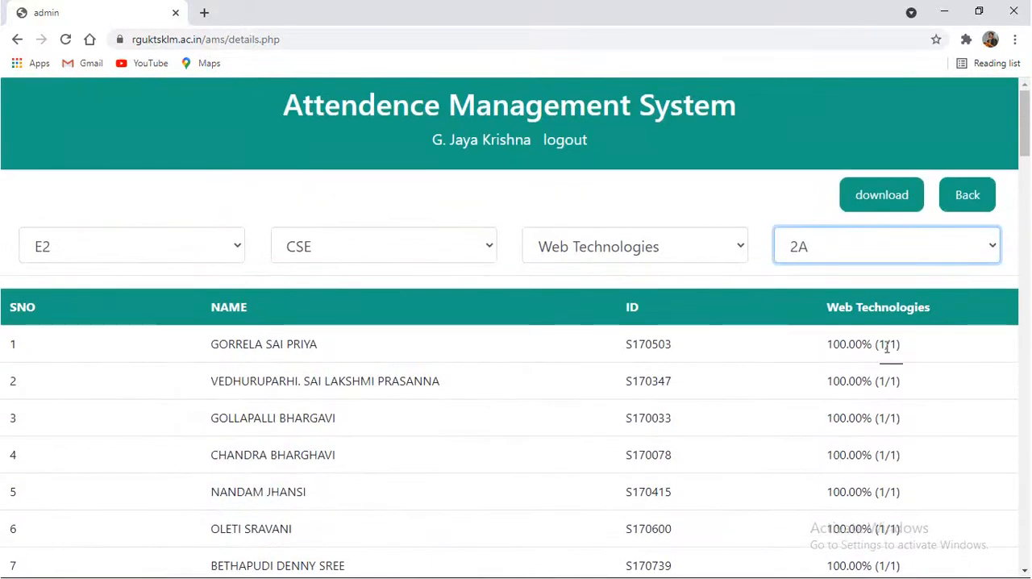
{"action": "mouse_move", "coordinate": [885, 346]}
{"action": "left_mouse_down"}
{"action": "mouse_move", "coordinate": [905, 346]}
{"action": "mouse_move", "coordinate": [880, 345]}
{"action": "left_mouse_up"}
{"action": "left_click", "coordinate": [904, 347]}
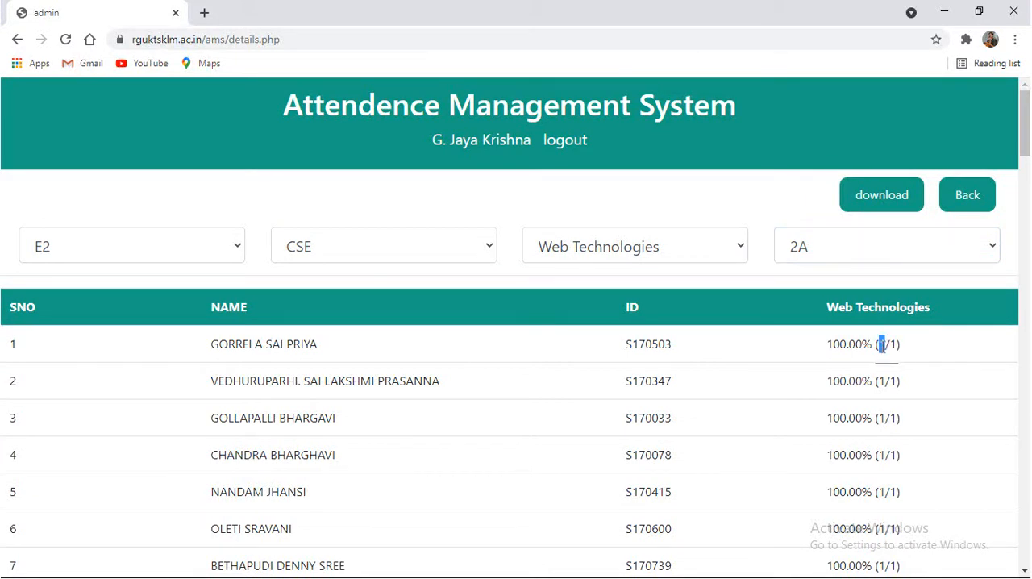
{"action": "left_click", "coordinate": [887, 376]}
Review the attendance percentages through the whole class 2A list, checking the 12th student's ID and percentage
{"action": "scroll", "coordinate": [887, 377], "scroll_direction": "down", "scroll_amount": 2}
{"action": "scroll", "coordinate": [887, 377], "scroll_direction": "down", "scroll_amount": 3}
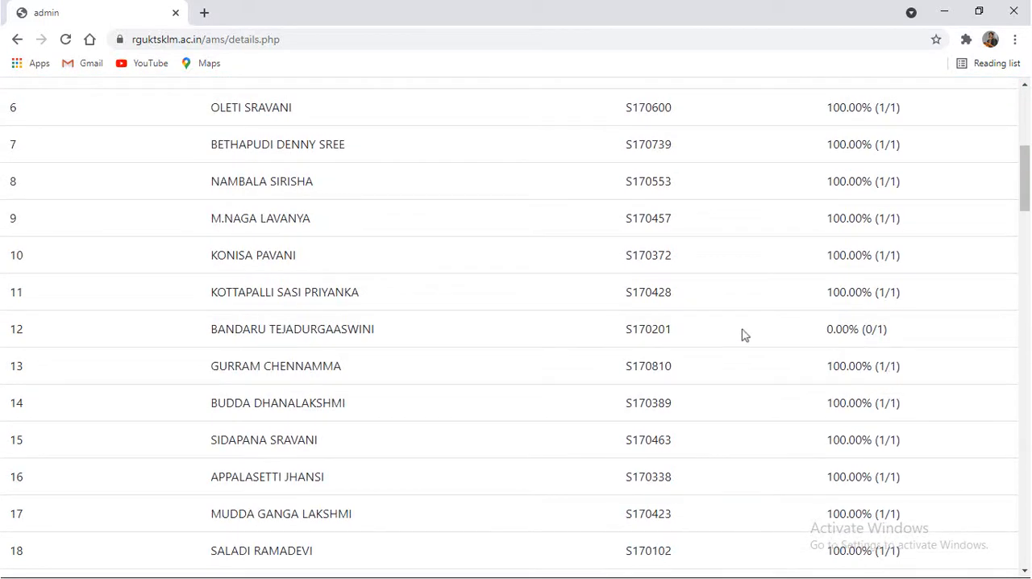
{"action": "left_click_drag", "start_coordinate": [627, 320], "coordinate": [691, 329]}
{"action": "left_click", "coordinate": [691, 329]}
{"action": "left_click_drag", "start_coordinate": [827, 327], "coordinate": [880, 325]}
{"action": "left_click", "coordinate": [881, 326]}
{"action": "scroll", "coordinate": [891, 416], "scroll_direction": "down", "scroll_amount": 4}
{"action": "scroll", "coordinate": [892, 418], "scroll_direction": "down", "scroll_amount": 18}
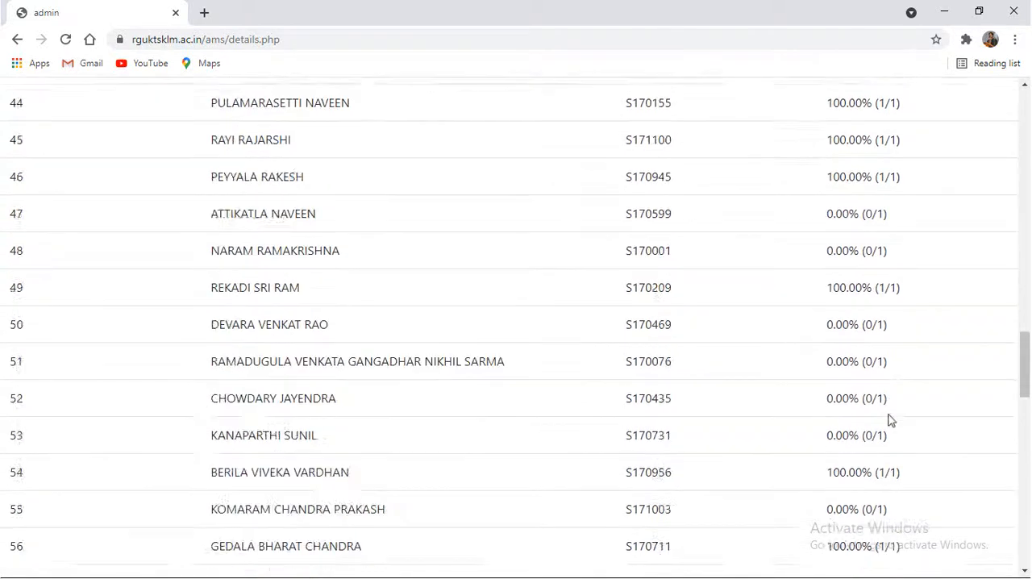
{"action": "scroll", "coordinate": [892, 418], "scroll_direction": "down", "scroll_amount": 13}
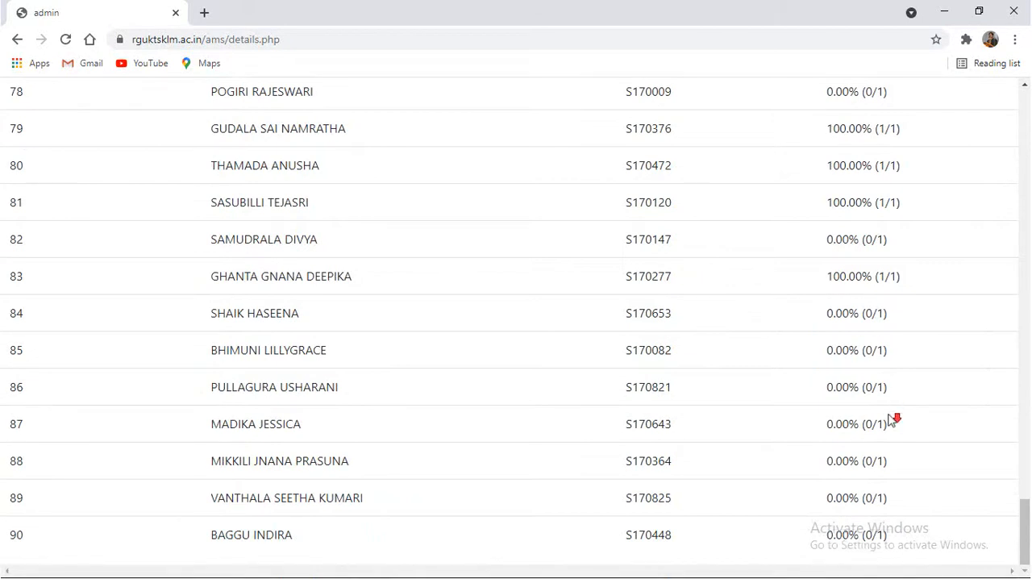
{"action": "scroll", "coordinate": [890, 420], "scroll_direction": "up", "scroll_amount": 20}
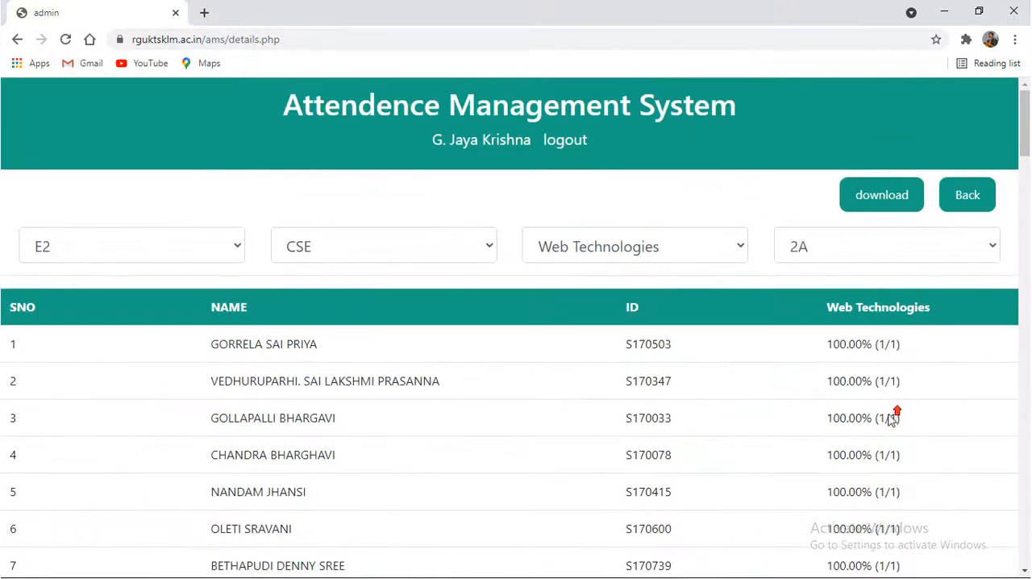
Download the class 2A attendance report and open the downloaded file in Excel despite its format mismatch
{"action": "left_click", "coordinate": [867, 201]}
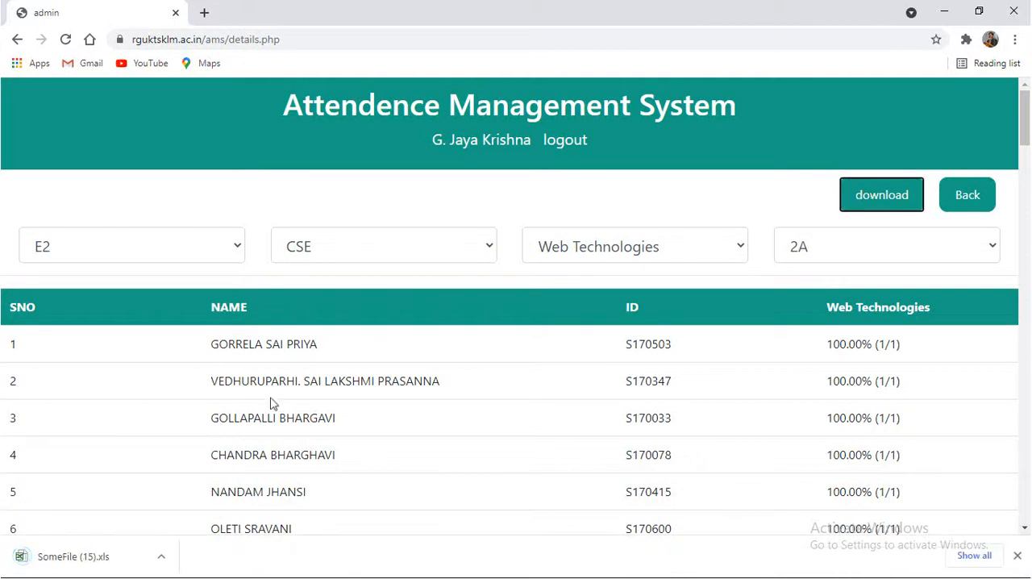
{"action": "left_click", "coordinate": [66, 558]}
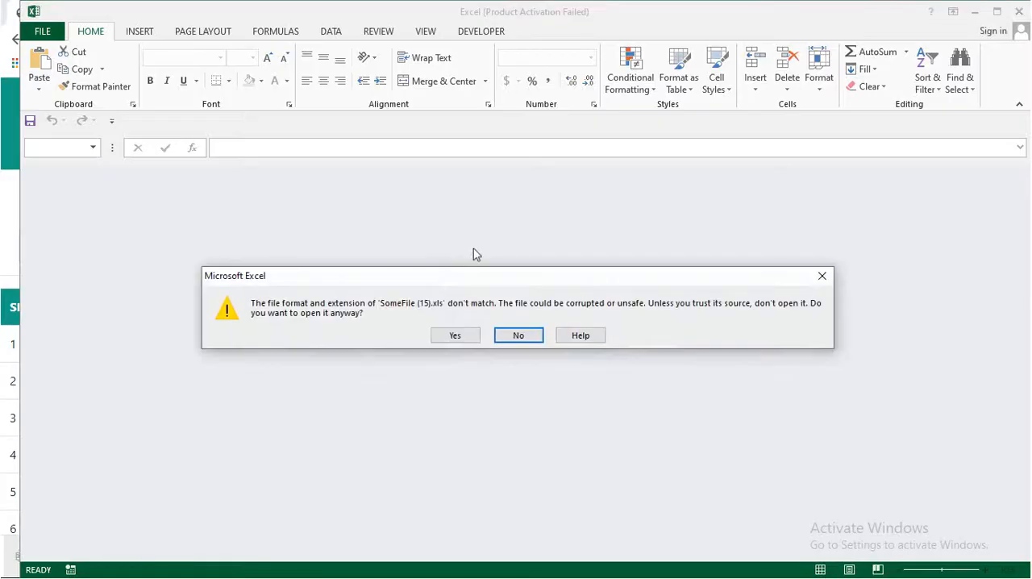
{"action": "left_click", "coordinate": [456, 334]}
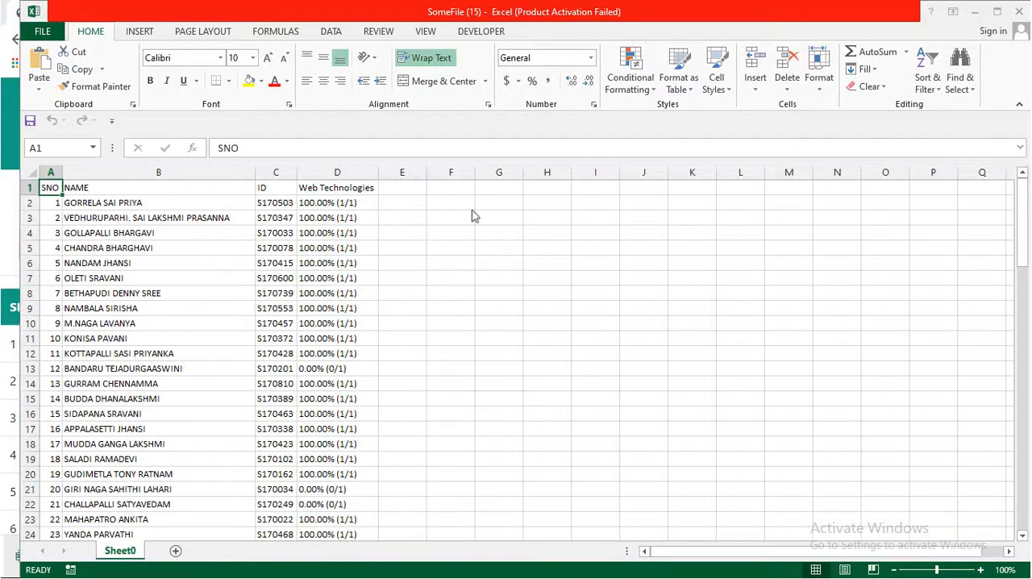
Look through the Web Technologies attendance in the downloaded report and minimise its window
{"action": "left_click", "coordinate": [698, 138]}
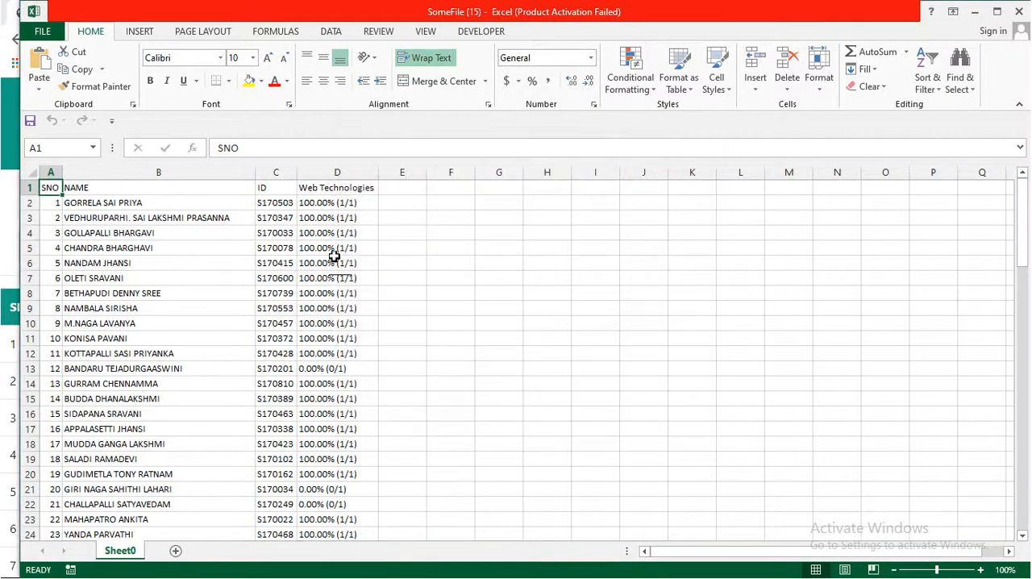
{"action": "left_click", "coordinate": [334, 263]}
{"action": "scroll", "coordinate": [333, 260], "scroll_direction": "down", "scroll_amount": 2}
{"action": "scroll", "coordinate": [383, 232], "scroll_direction": "up", "scroll_amount": 2}
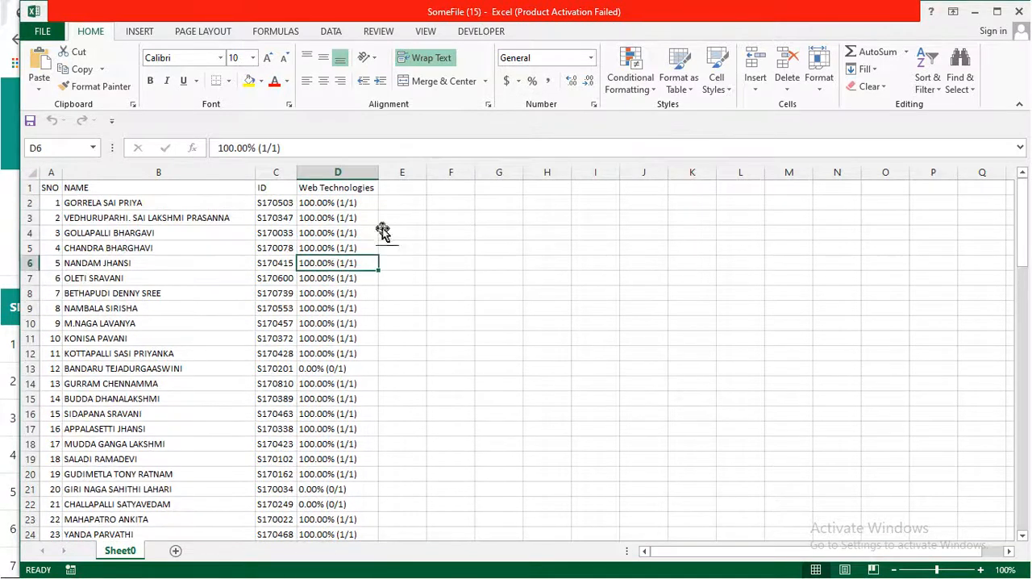
{"action": "left_click", "coordinate": [974, 11]}
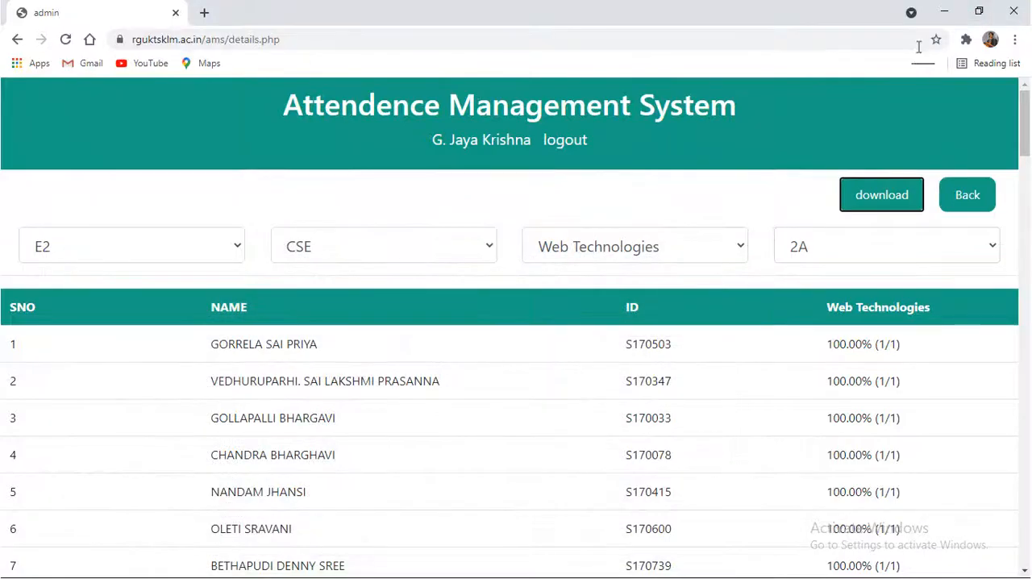
Switch to the Downloads folder in File Explorer and open undefined_undefined_11_1_298-7-2021_attendance in Excel
{"action": "left_click", "coordinate": [944, 12]}
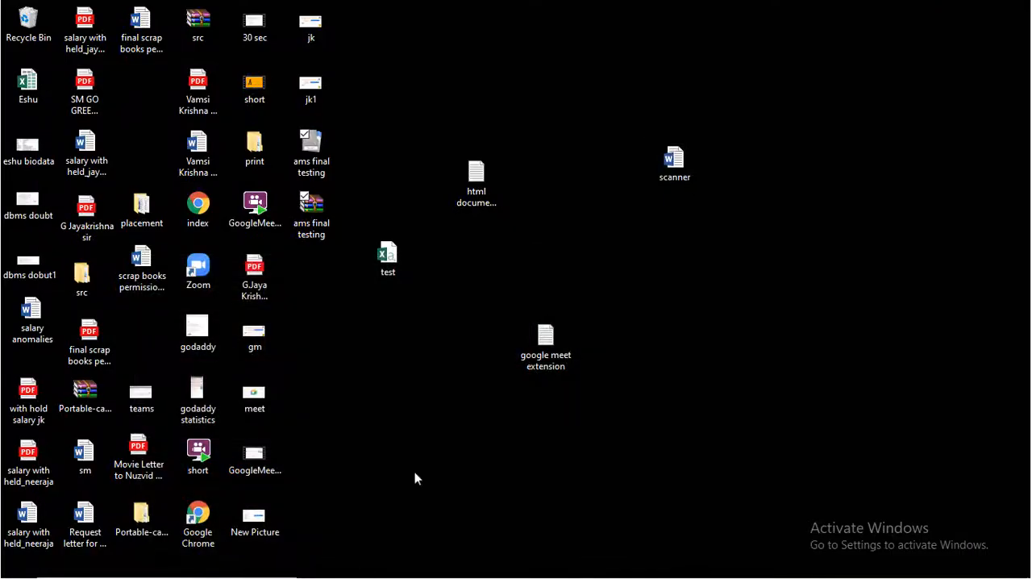
{"action": "key", "text": "alt+Tab"}
{"action": "key", "text": "Tab"}
{"action": "key", "text": "Tab"}
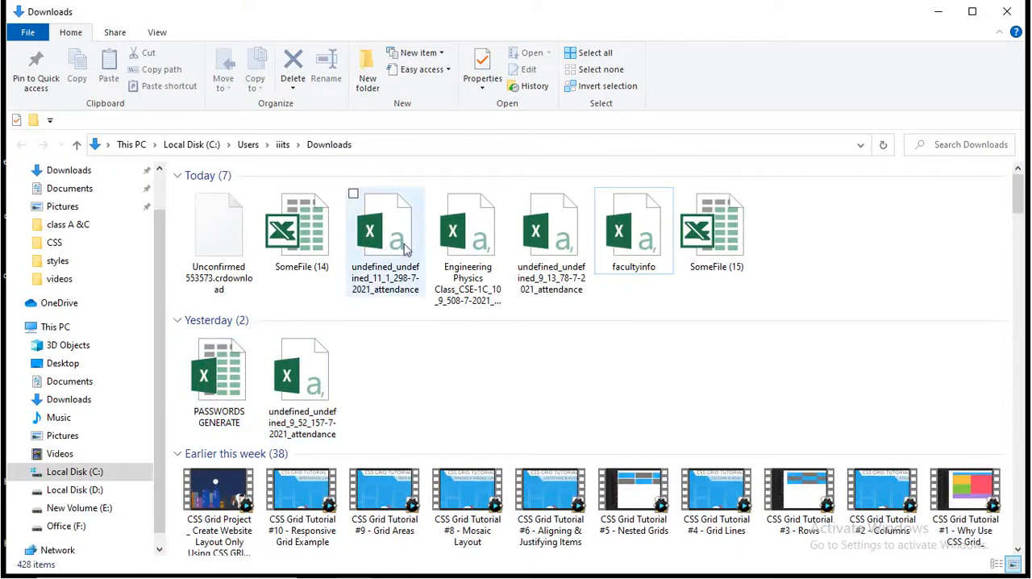
{"action": "double_click", "coordinate": [406, 250]}
{"action": "left_click", "coordinate": [456, 336]}
{"action": "left_click", "coordinate": [474, 337]}
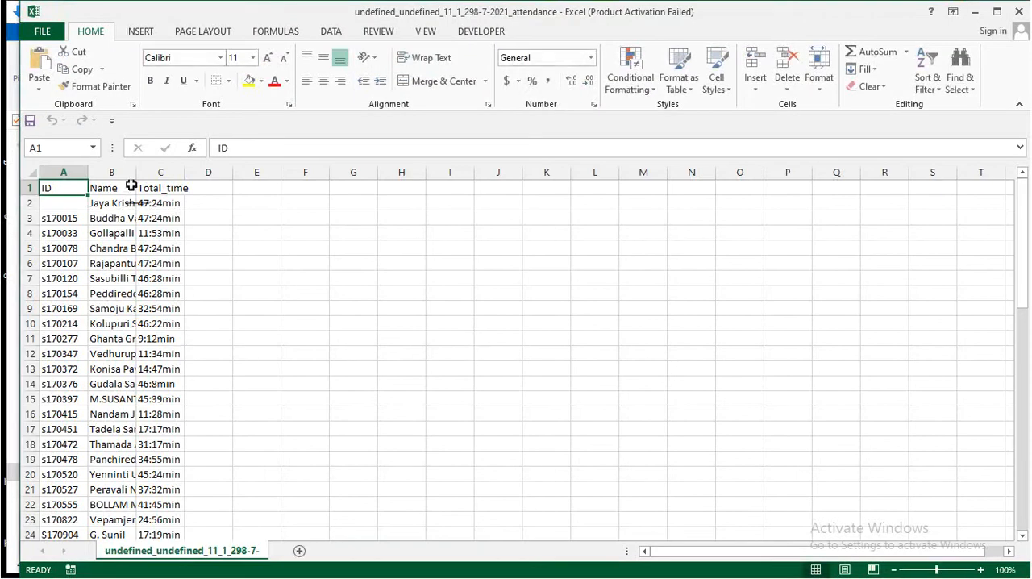
Fit the Name and ID column widths to their contents and minimise the meeting attendance workbook
{"action": "double_click", "coordinate": [137, 176]}
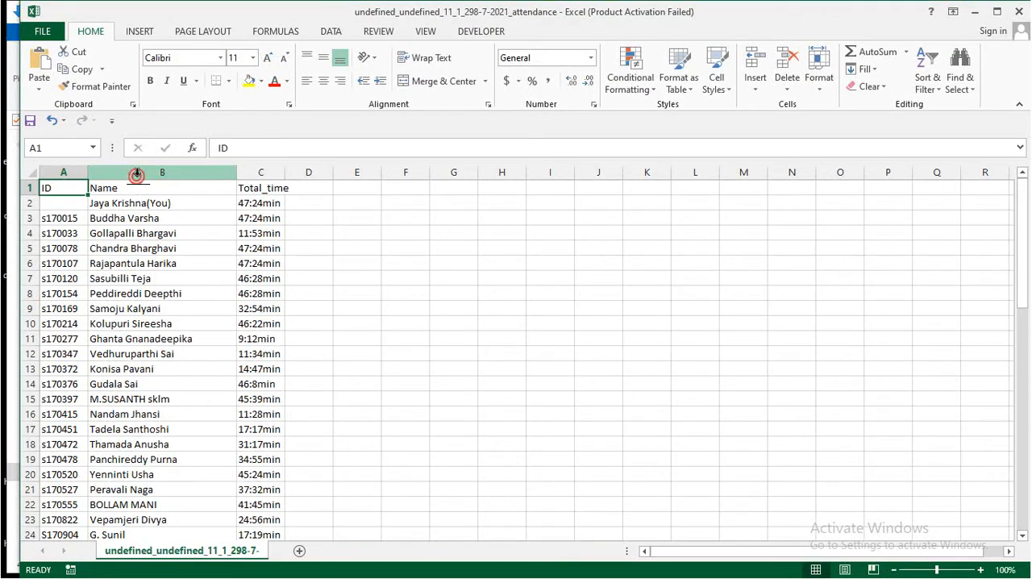
{"action": "double_click", "coordinate": [89, 176]}
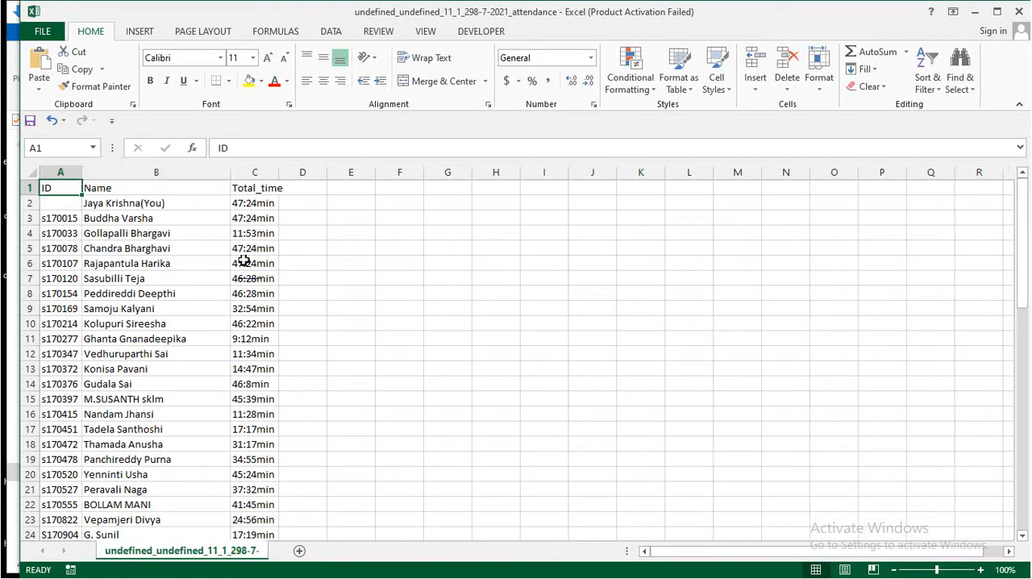
{"action": "left_click", "coordinate": [972, 12]}
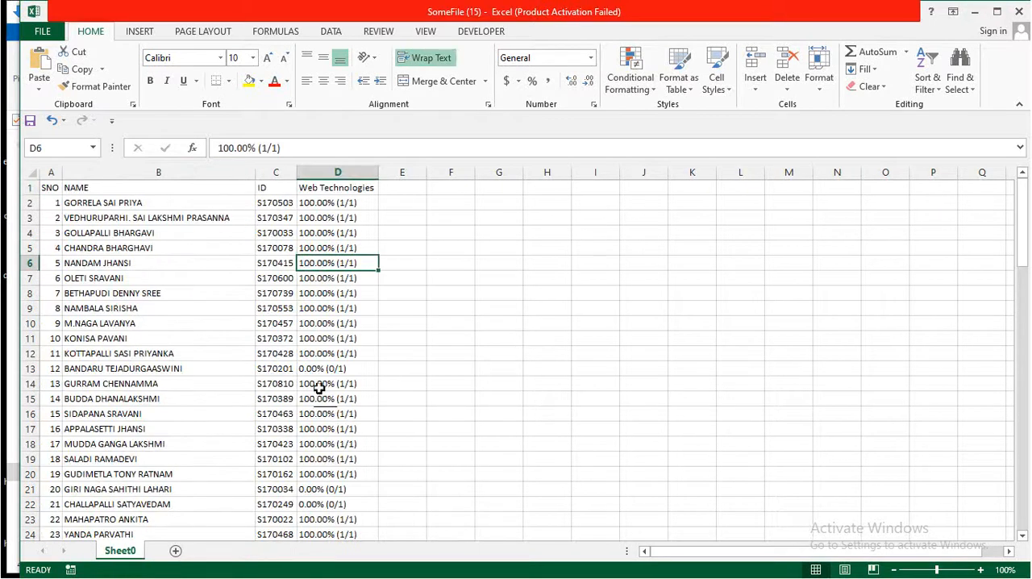
Copy the 12th student's ID from SomeFile (15) and search for it in the undefined_undefined_11_1_298-7-2021_attendance workbook
{"action": "left_click", "coordinate": [272, 370]}
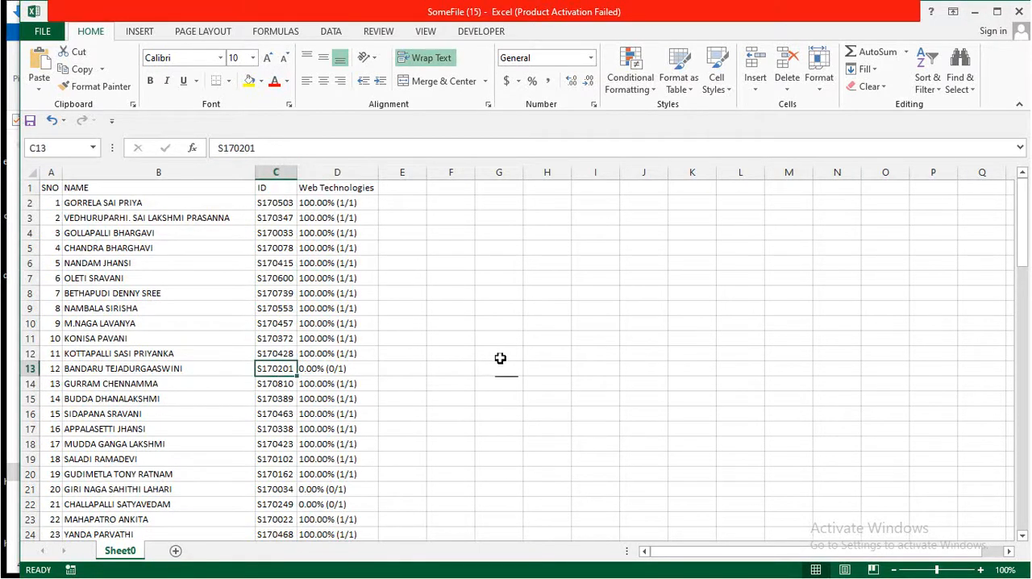
{"action": "key", "text": "ctrl+c"}
{"action": "key", "text": "alt+Tab"}
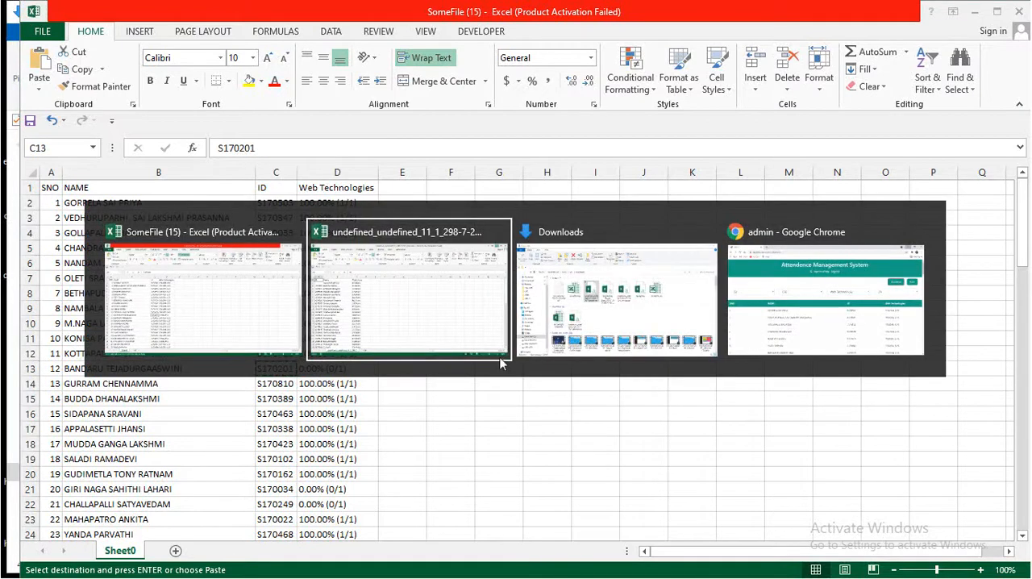
{"action": "key", "text": "ctrl+f"}
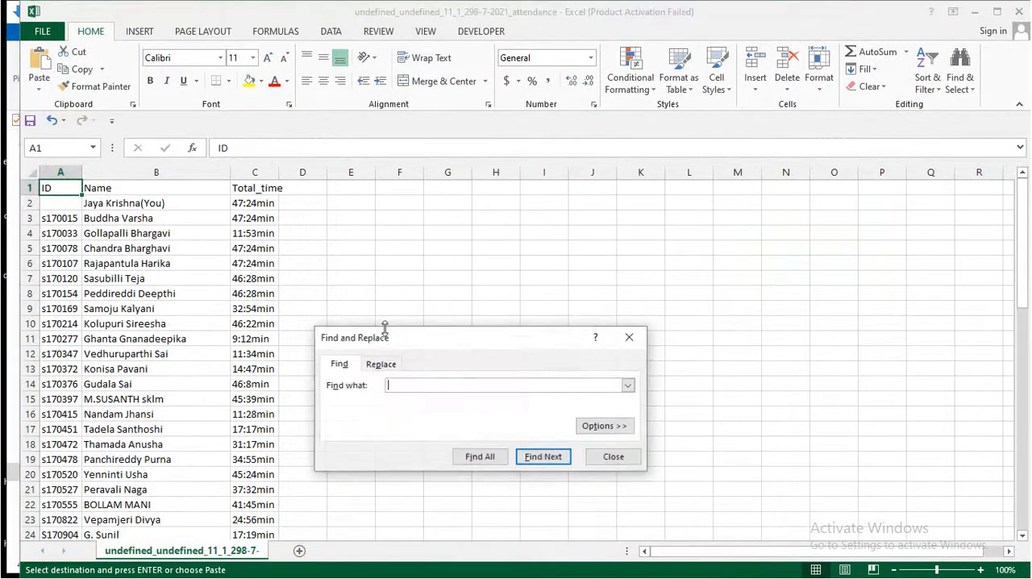
{"action": "left_click", "coordinate": [558, 457]}
{"action": "left_click", "coordinate": [517, 334]}
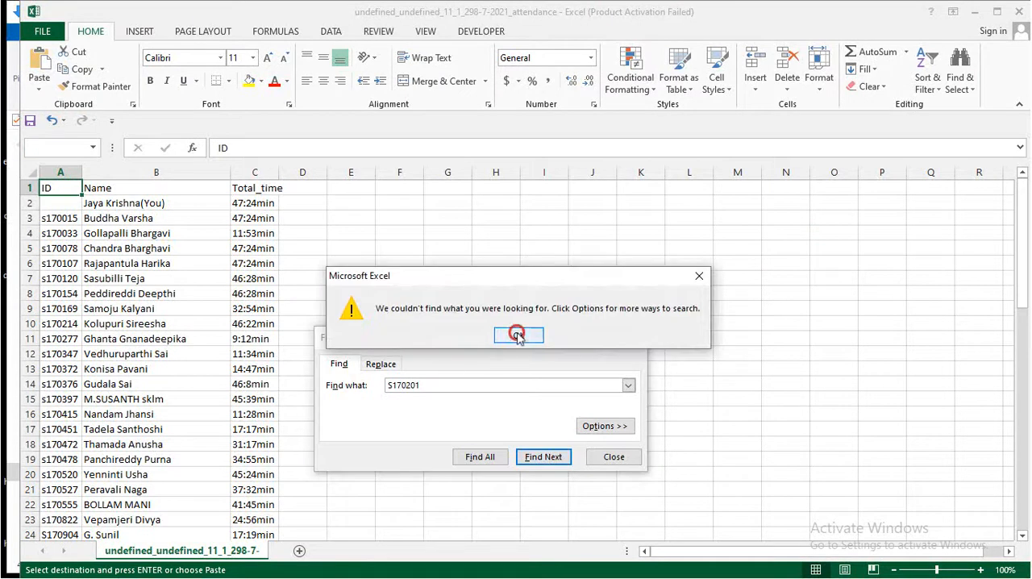
{"action": "left_click", "coordinate": [627, 339]}
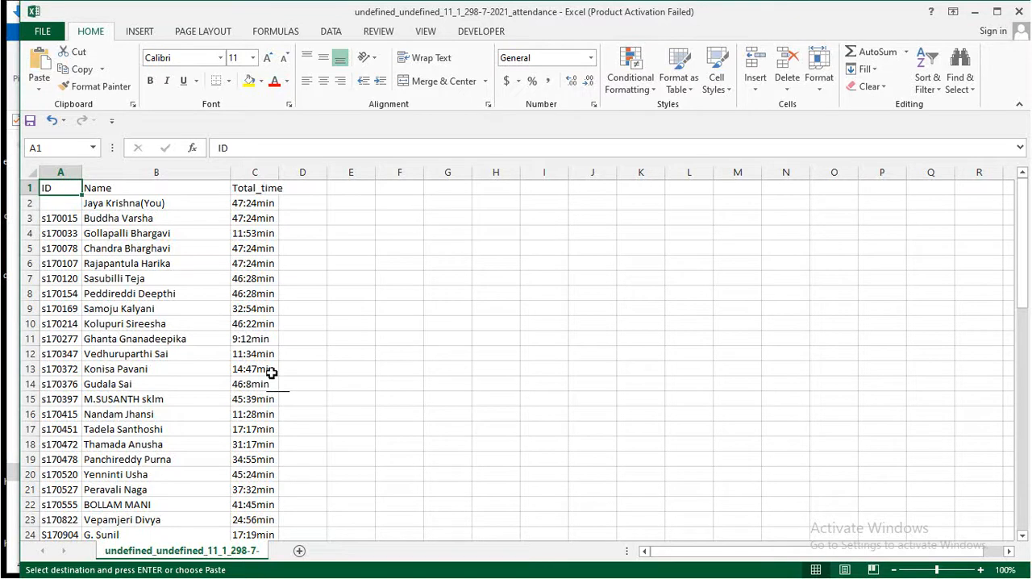
Switch back to Chrome, return from the attendance details to the faculty page and log out
{"action": "key", "text": "alt+Tab"}
{"action": "key", "text": "alt+Tab"}
{"action": "key", "text": "alt+Tab"}
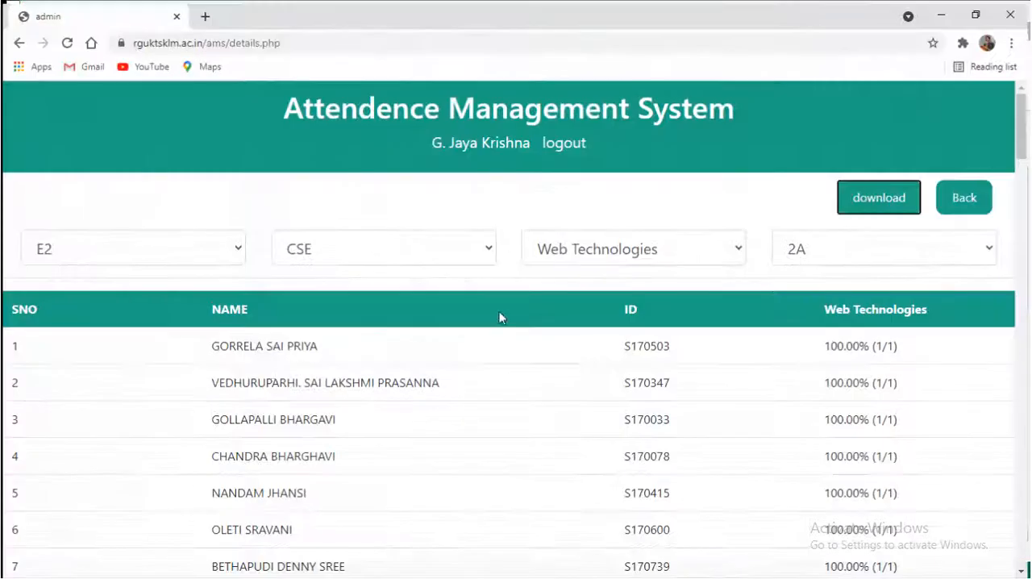
{"action": "scroll", "coordinate": [520, 356], "scroll_direction": "down", "scroll_amount": 6}
{"action": "scroll", "coordinate": [520, 356], "scroll_direction": "up", "scroll_amount": 6}
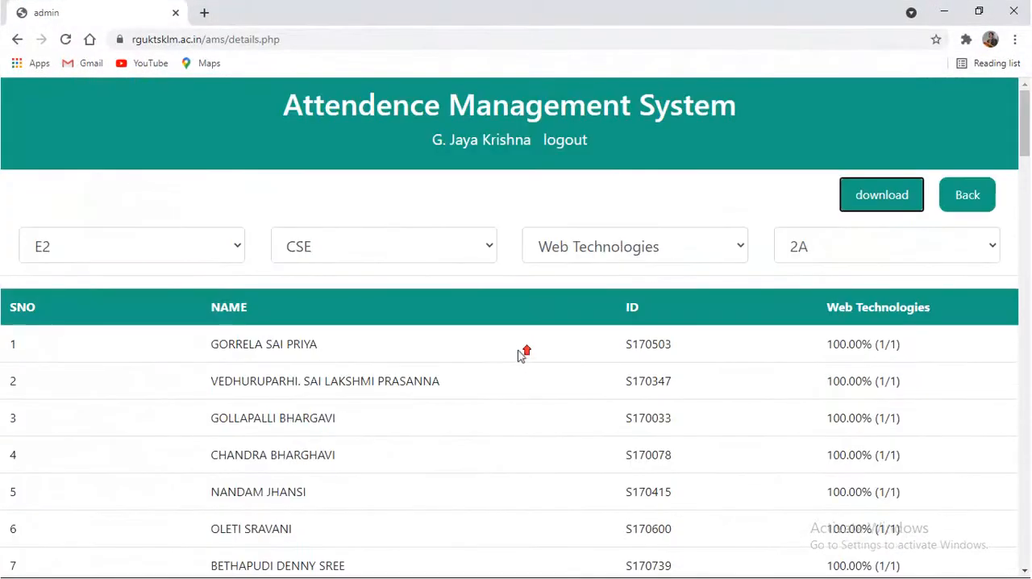
{"action": "left_click", "coordinate": [970, 196]}
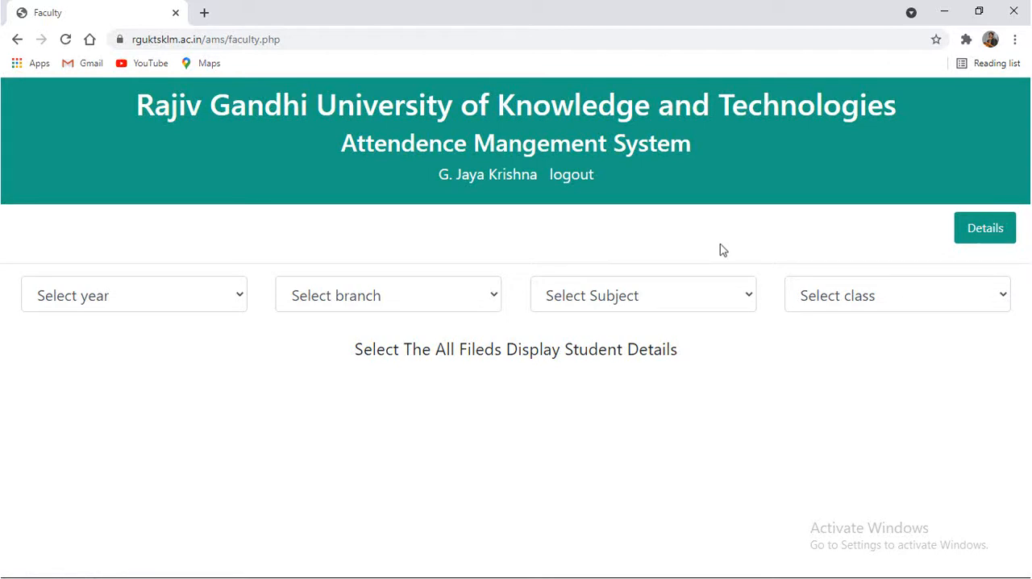
{"action": "left_click", "coordinate": [571, 179]}
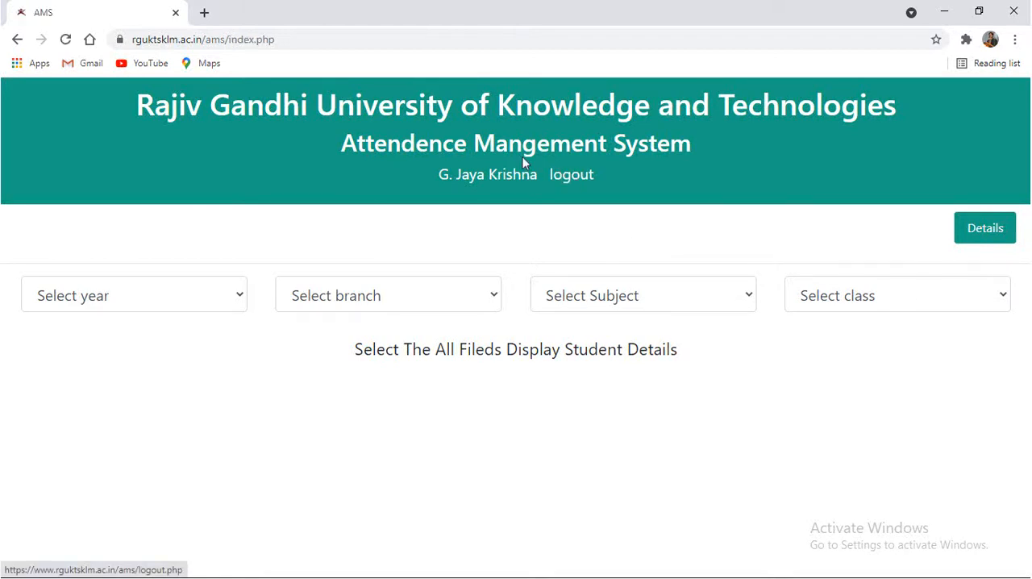